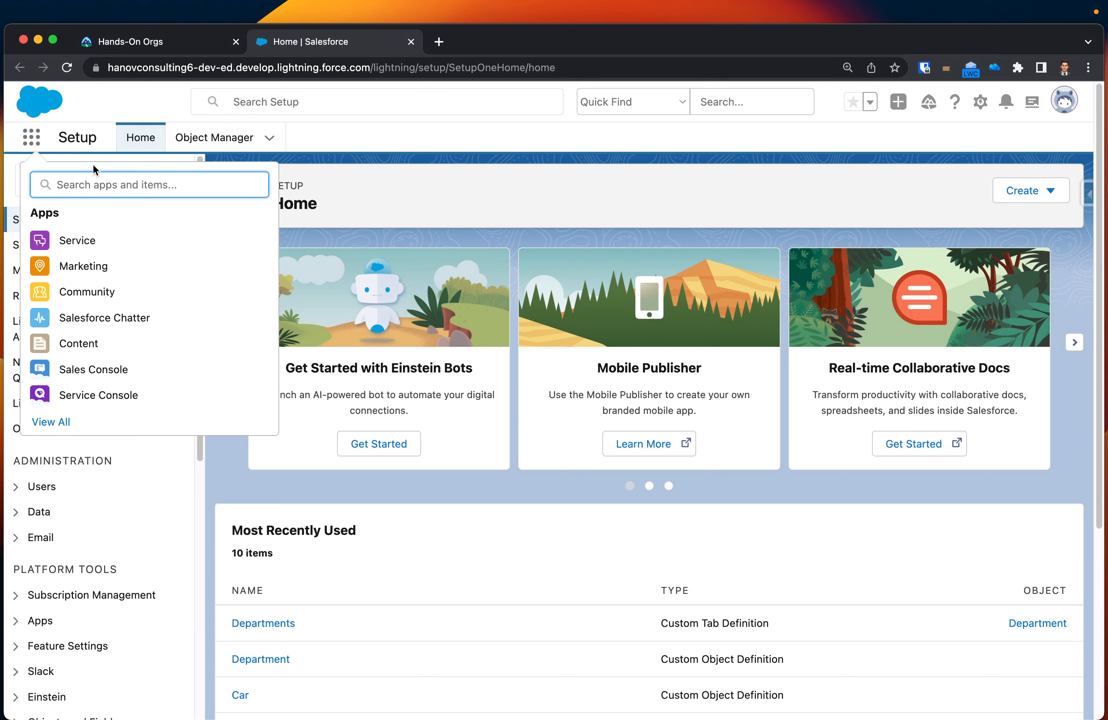
Find the Sales and Service apps in the App Launcher and open each one in its own browser tab.
{"action": "type", "text": "sale"}
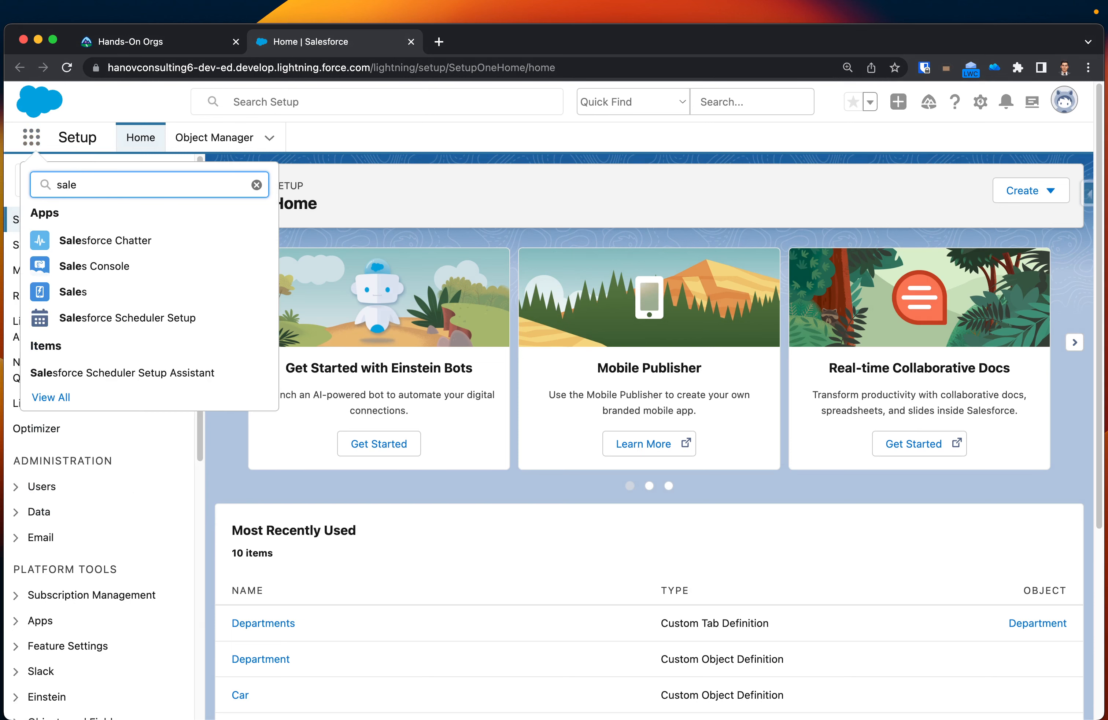
{"action": "left_click", "coordinate": [70, 291], "text": "super"}
{"action": "left_click", "coordinate": [107, 187]}
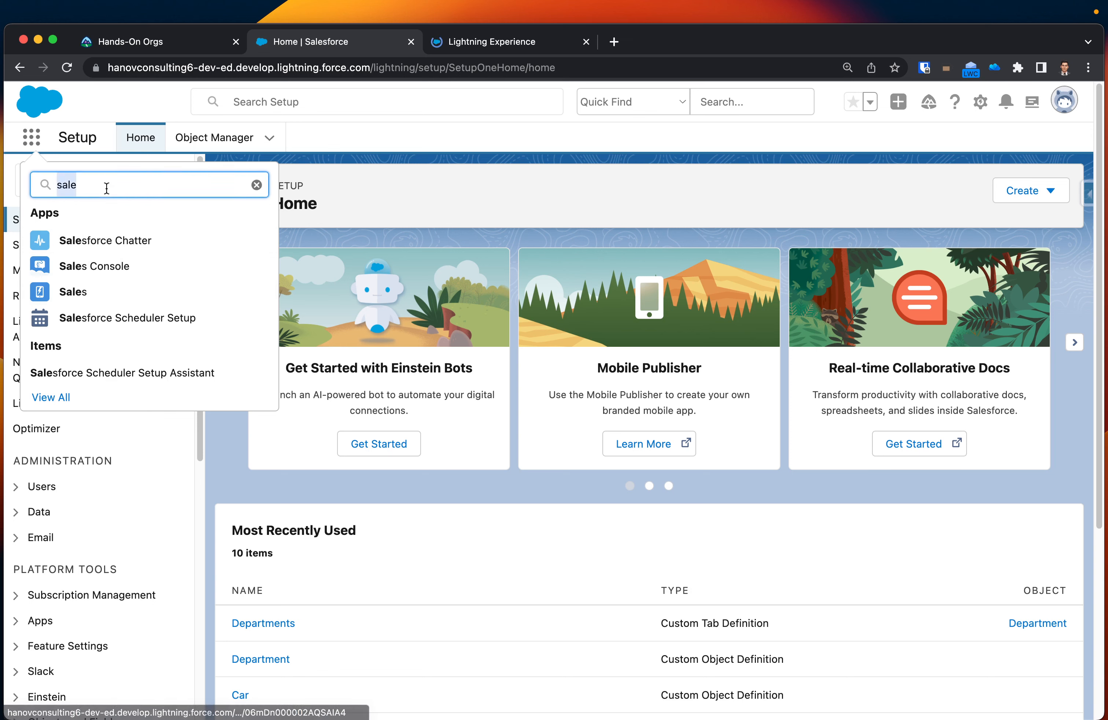
{"action": "type", "text": "ser"}
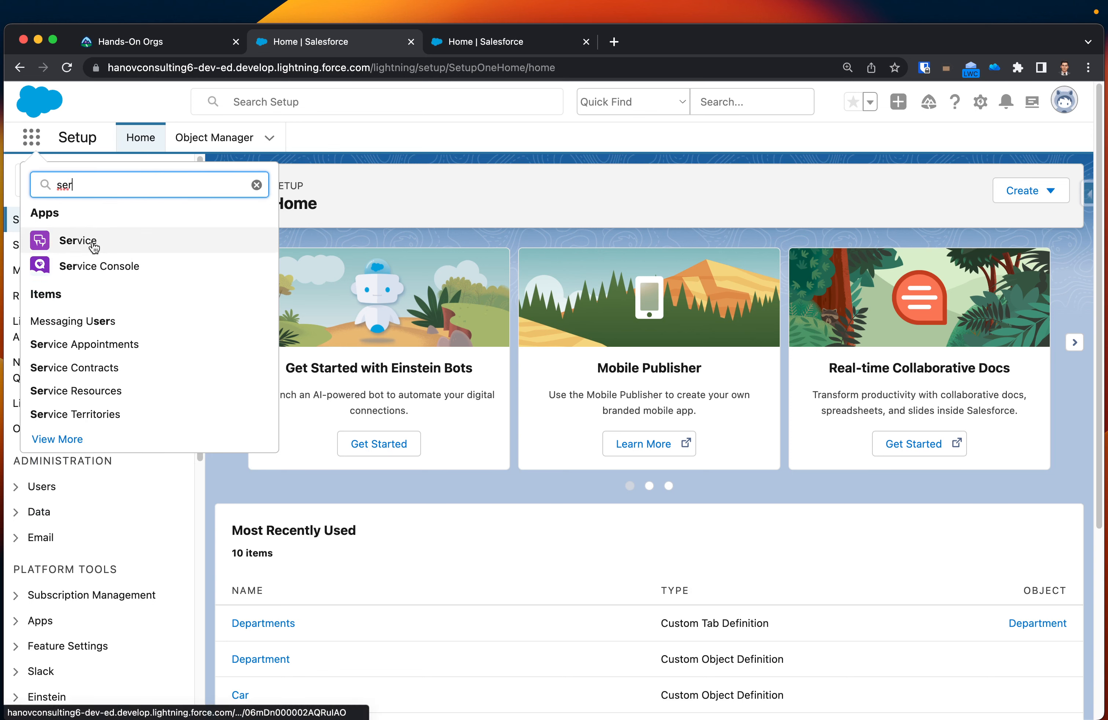
{"action": "left_click", "coordinate": [93, 242], "text": "super"}
Compare the app names and navigation items of the Sales and Service apps.
{"action": "left_click", "coordinate": [612, 45]}
{"action": "left_click", "coordinate": [482, 39]}
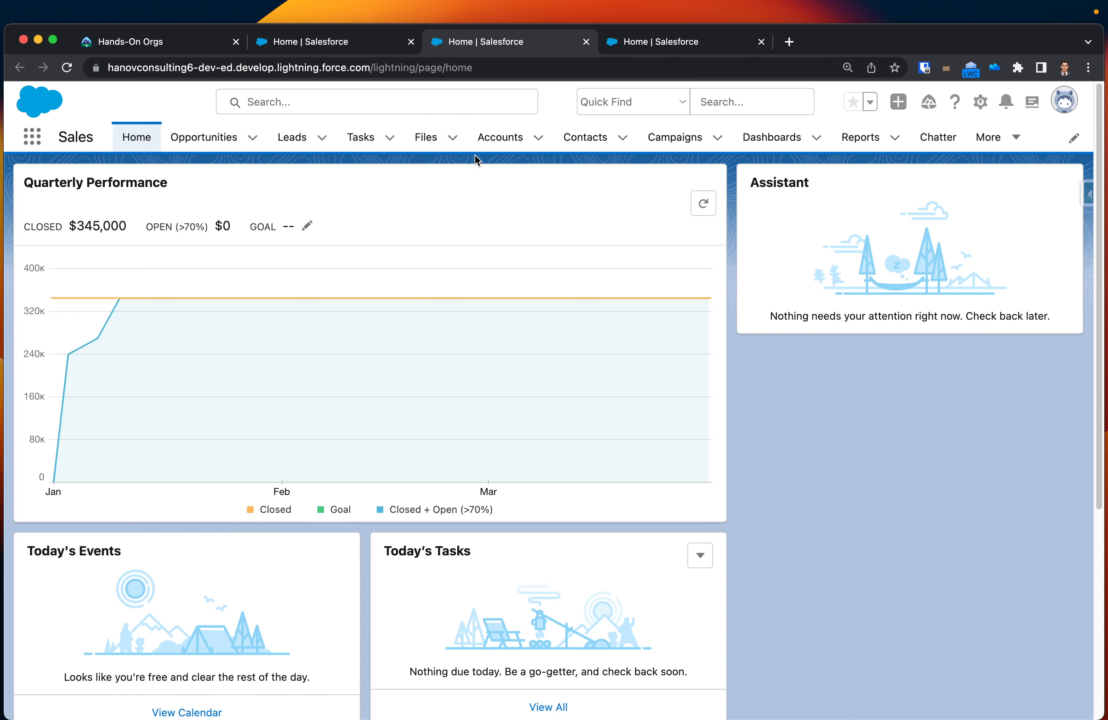
{"action": "left_click", "coordinate": [694, 47]}
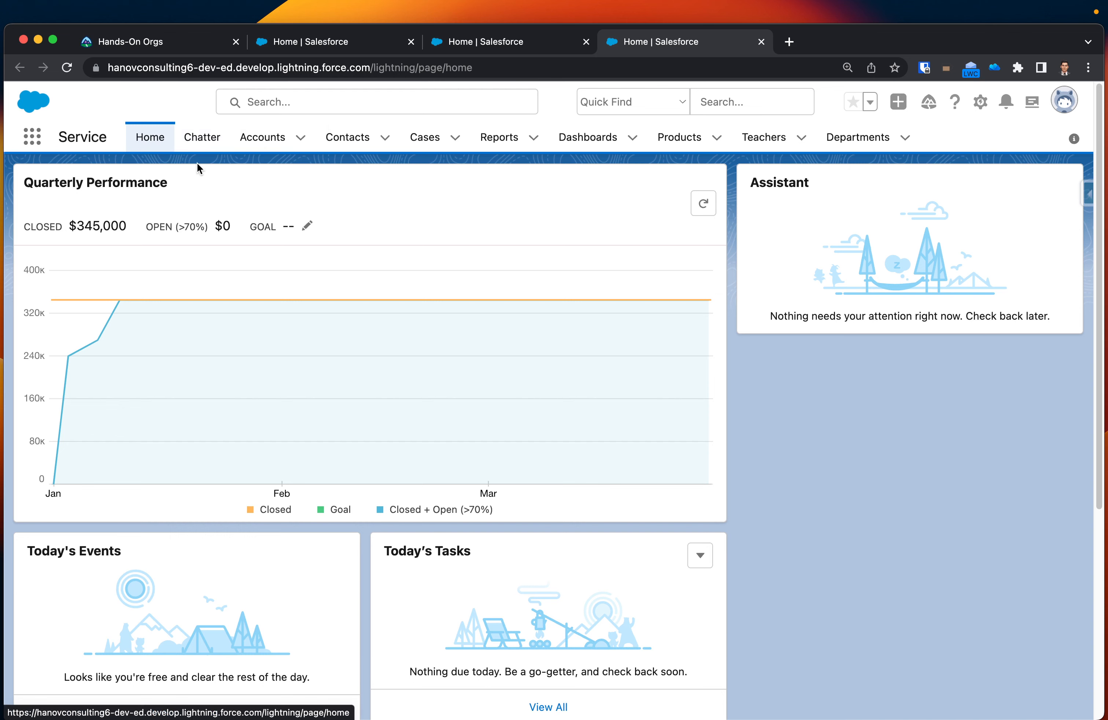
{"action": "left_click", "coordinate": [488, 47]}
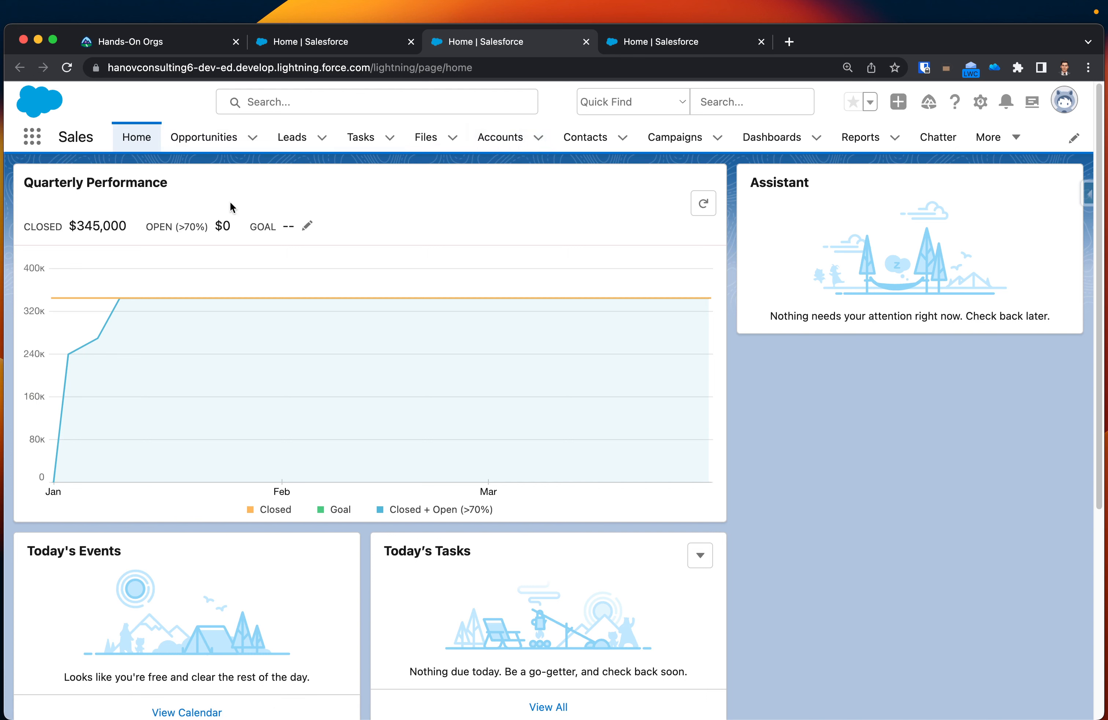
{"action": "double_click", "coordinate": [76, 136]}
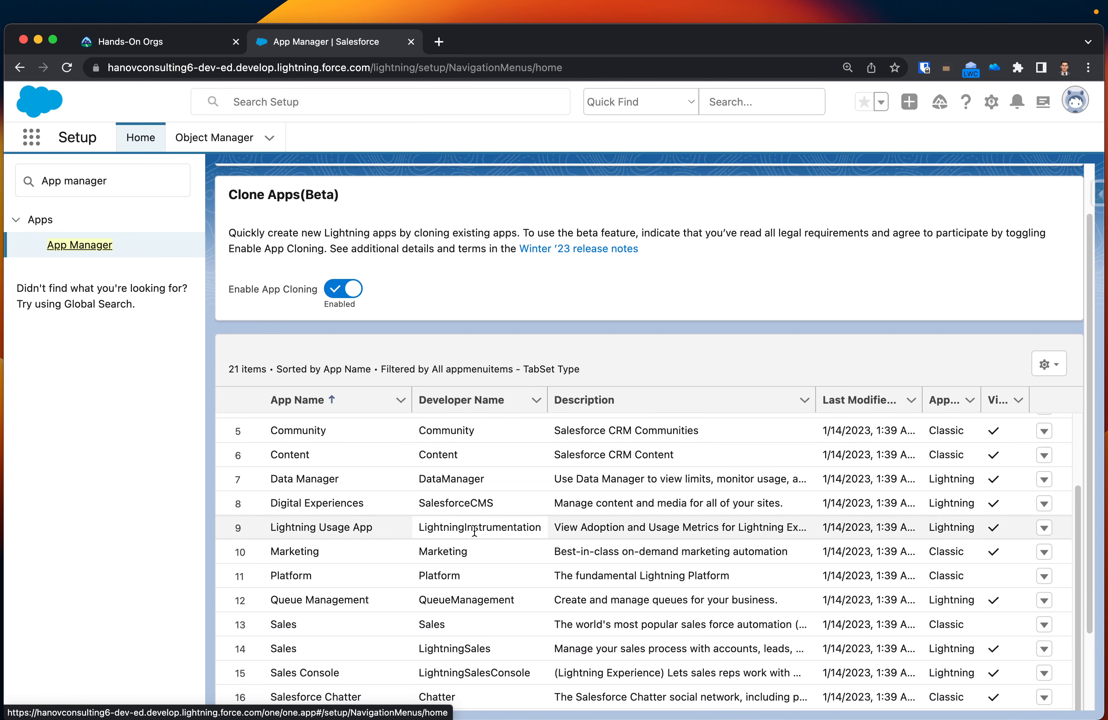
Narrow the last-modified date column and widen the App Type and Visible in Lightning Experience columns in the app list.
{"action": "scroll", "coordinate": [474, 530], "scroll_direction": "down", "scroll_amount": 1}
{"action": "scroll", "coordinate": [341, 507], "scroll_direction": "up", "scroll_amount": 6}
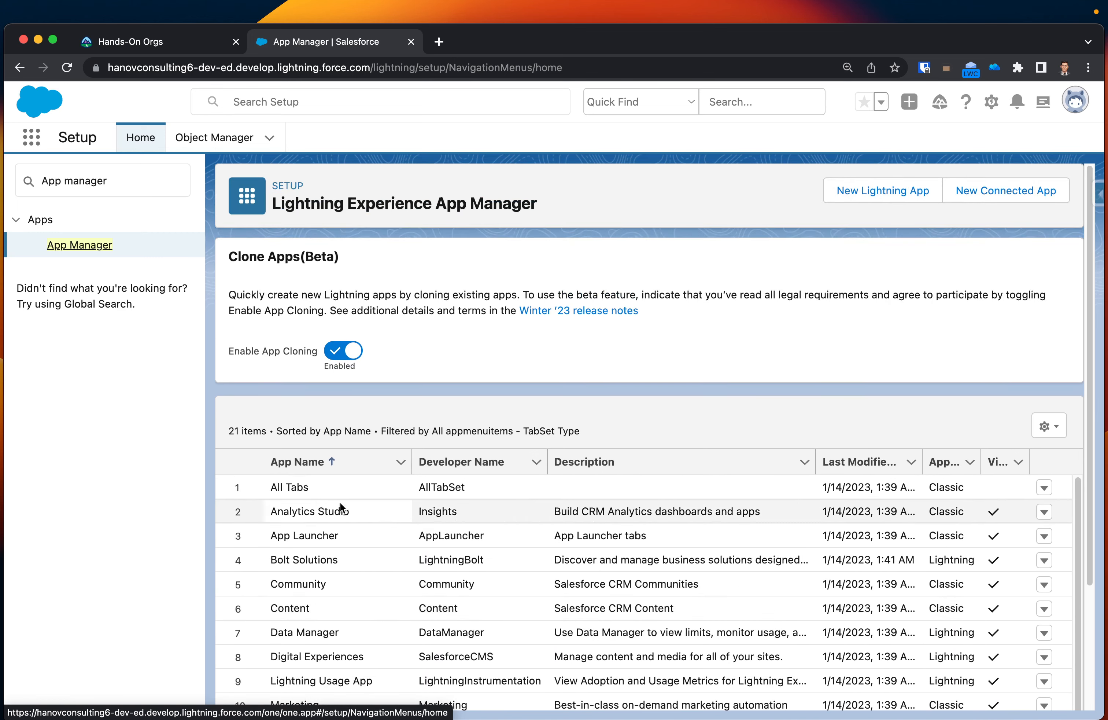
{"action": "scroll", "coordinate": [649, 317], "scroll_direction": "down", "scroll_amount": 2}
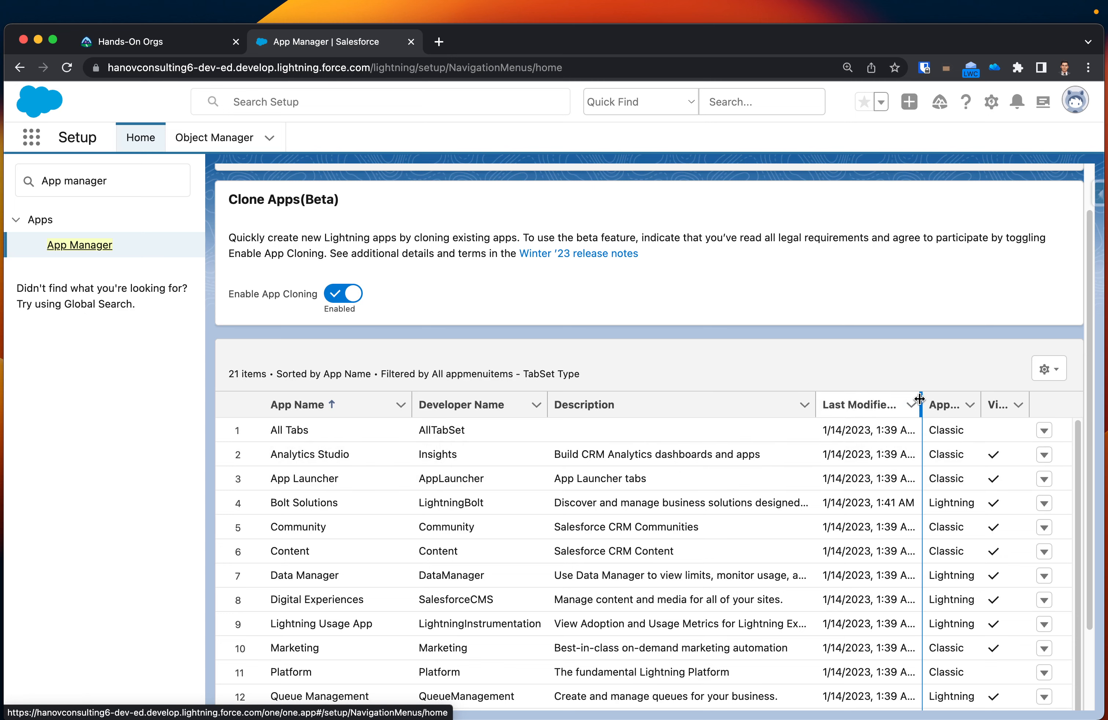
{"action": "left_click_drag", "start_coordinate": [920, 403], "coordinate": [690, 405]}
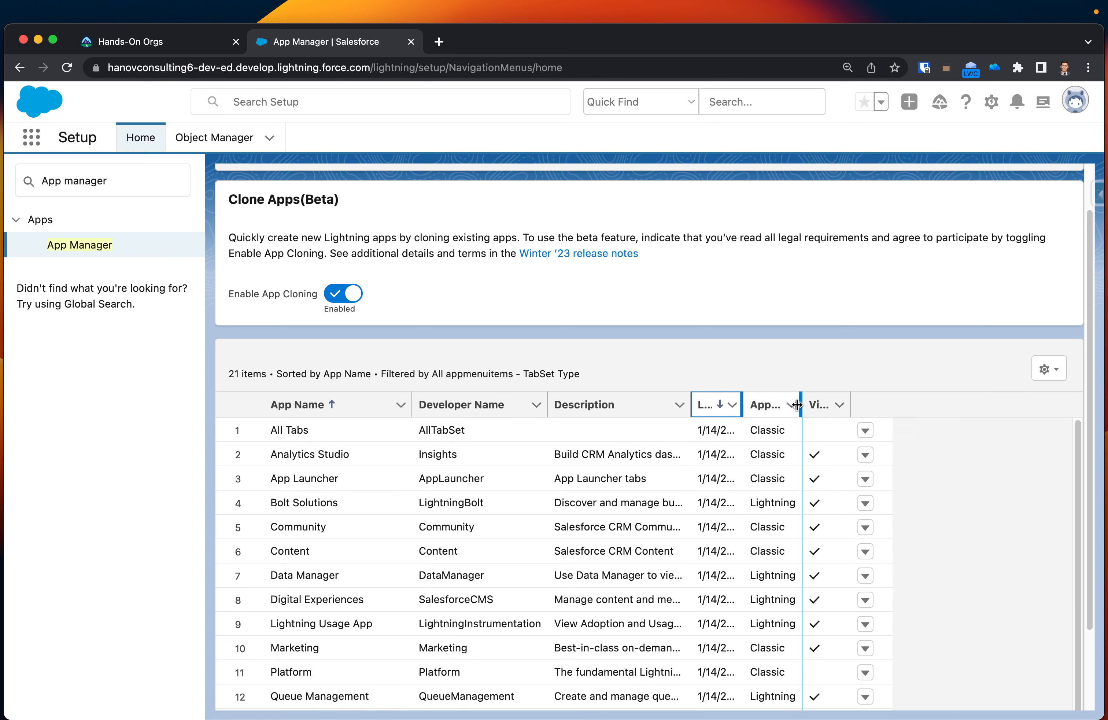
{"action": "left_click_drag", "start_coordinate": [803, 405], "coordinate": [868, 404]}
{"action": "scroll", "coordinate": [811, 461], "scroll_direction": "down", "scroll_amount": 3}
{"action": "left_click_drag", "start_coordinate": [869, 404], "coordinate": [981, 404]}
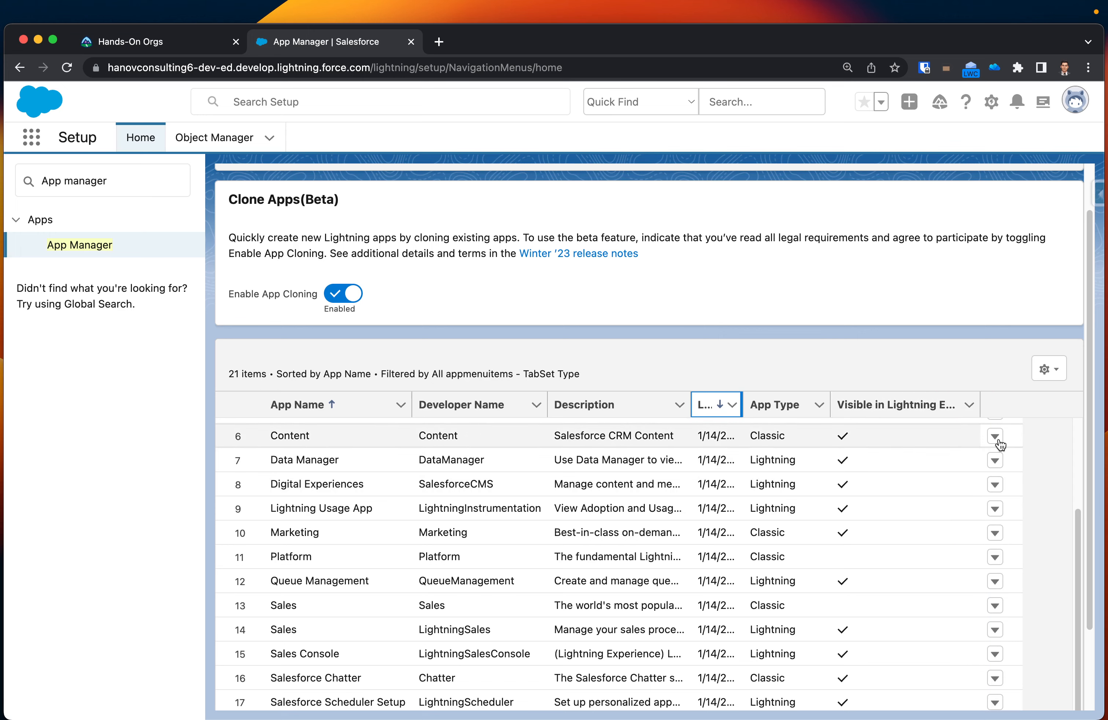
Start a new Lightning app and name it "Firus's Carshop".
{"action": "scroll", "coordinate": [1000, 444], "scroll_direction": "up", "scroll_amount": 5}
{"action": "scroll", "coordinate": [826, 386], "scroll_direction": "down", "scroll_amount": 1}
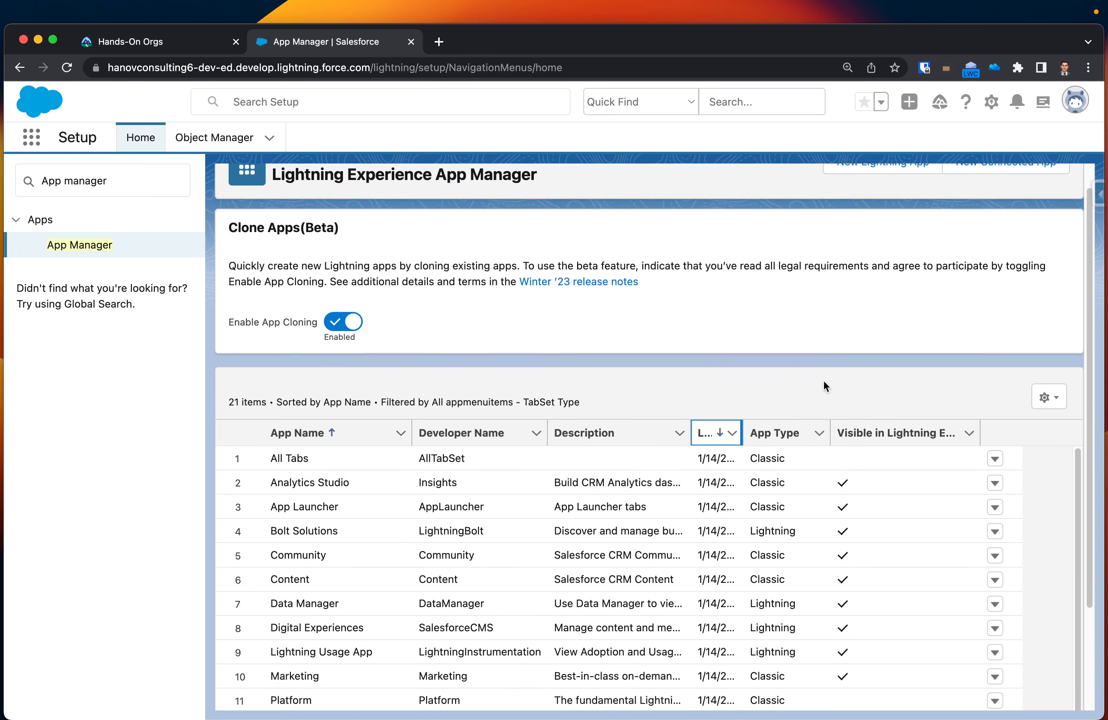
{"action": "scroll", "coordinate": [825, 386], "scroll_direction": "down", "scroll_amount": 3}
{"action": "scroll", "coordinate": [837, 406], "scroll_direction": "up", "scroll_amount": 4}
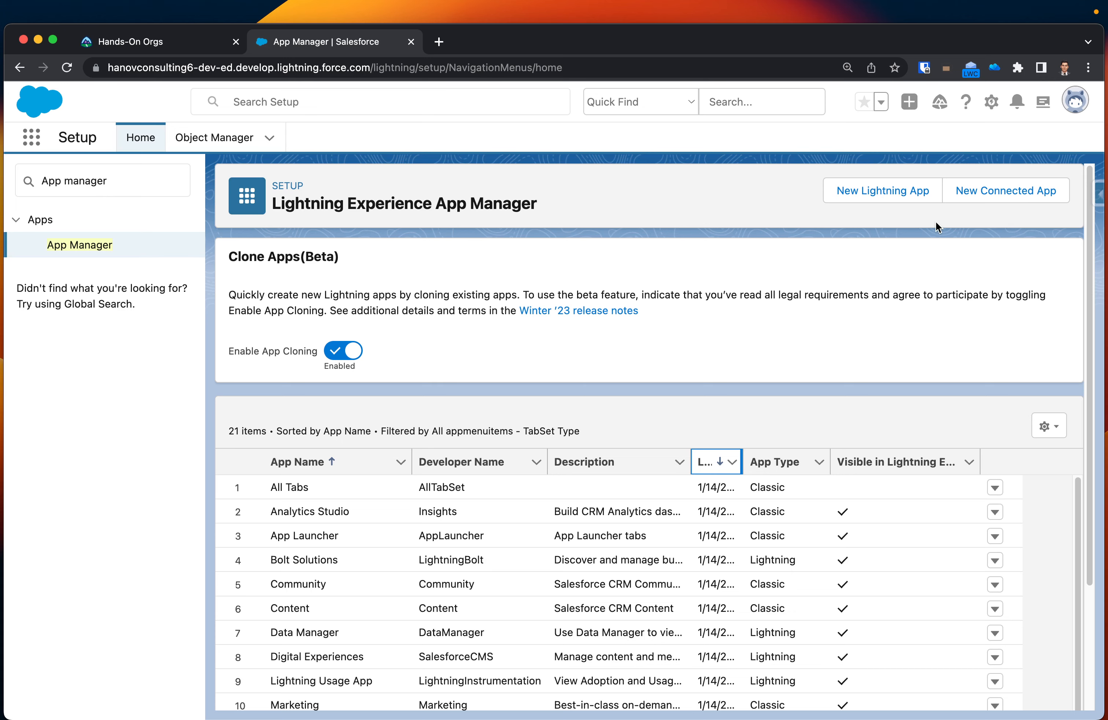
{"action": "left_click", "coordinate": [855, 189]}
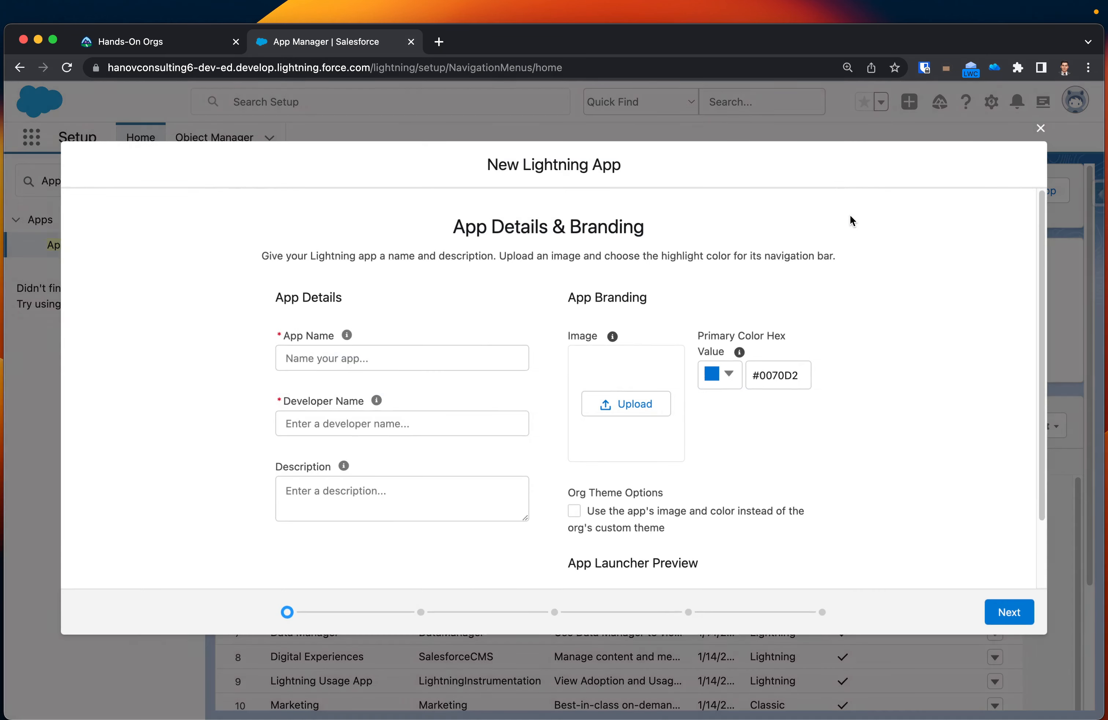
{"action": "left_click", "coordinate": [383, 356]}
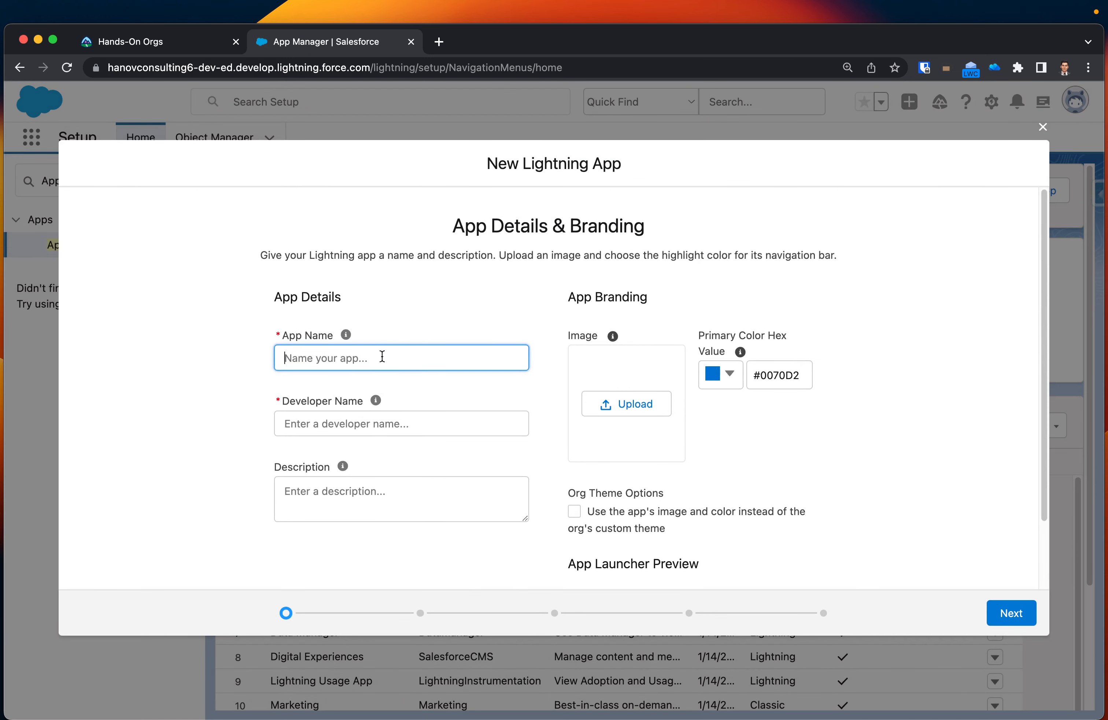
{"action": "type", "text": "Firus's Carshop"}
{"action": "left_click", "coordinate": [335, 424]}
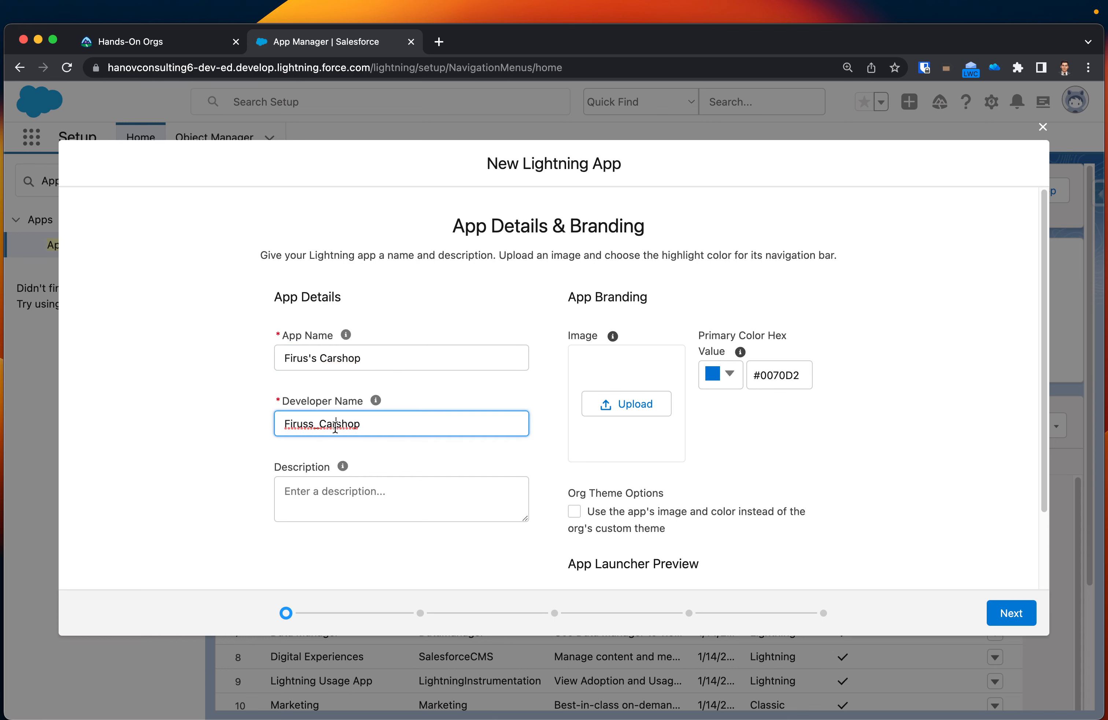
Describe the new app as "My dealership.".
{"action": "left_click", "coordinate": [353, 499]}
{"action": "type", "text": "My d"}
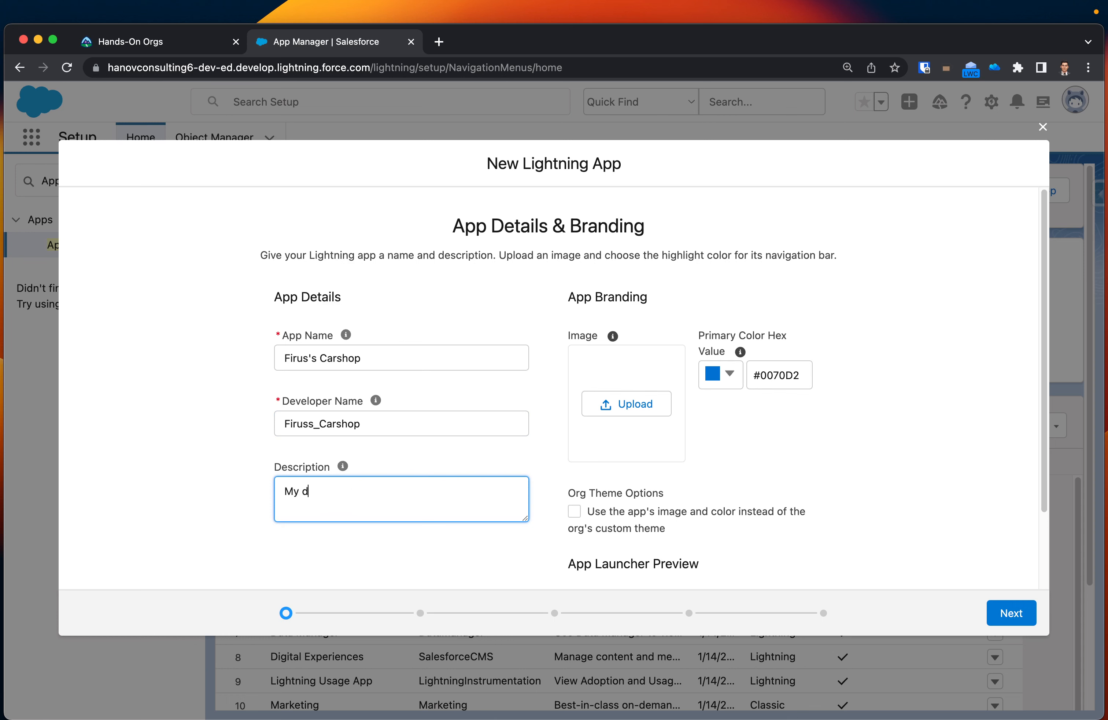
{"action": "type", "text": "ealership."}
Set the app's primary branding color to red, #E41C0A.
{"action": "left_click", "coordinate": [722, 376]}
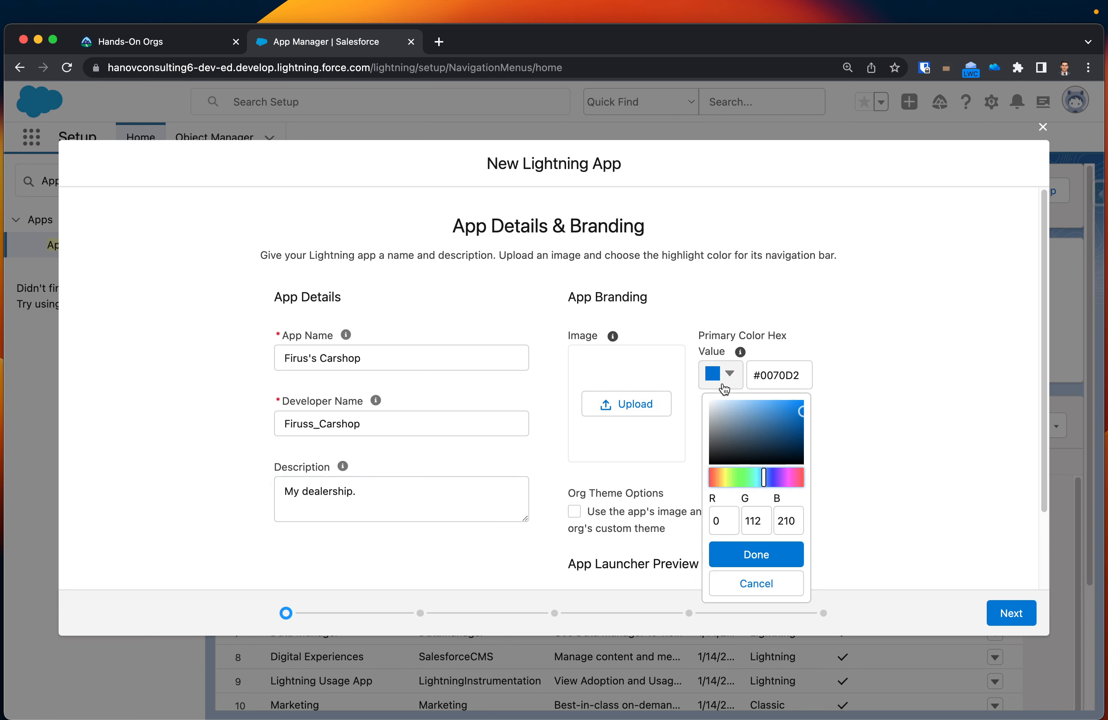
{"action": "left_click", "coordinate": [715, 477]}
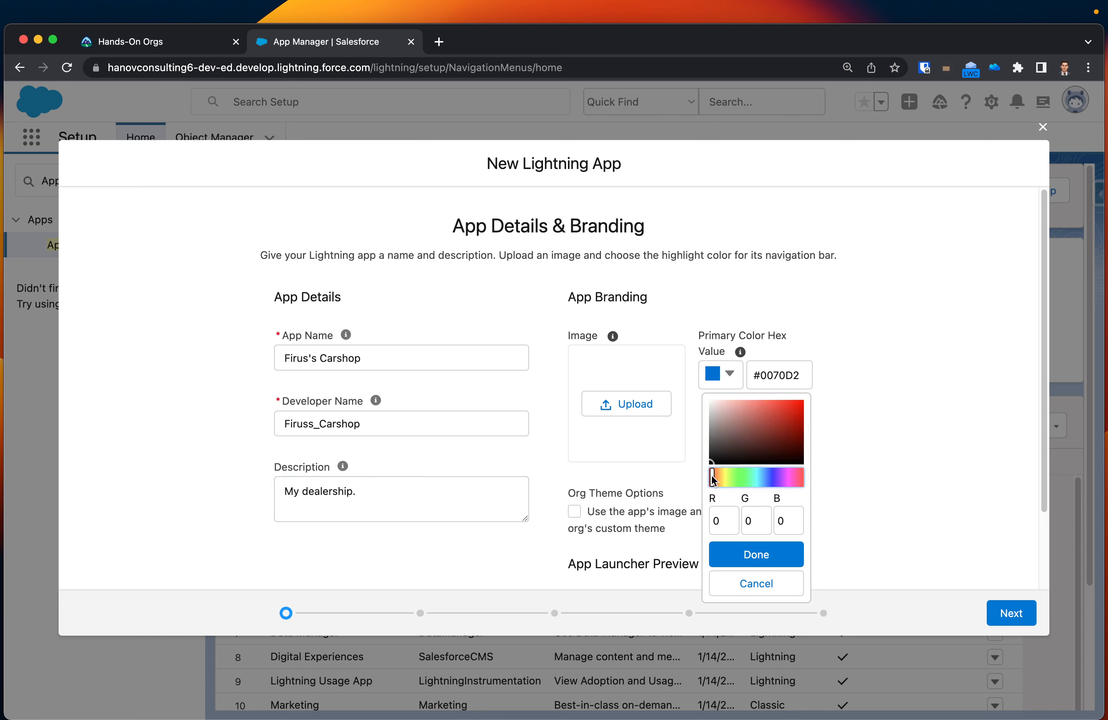
{"action": "left_click", "coordinate": [799, 408]}
{"action": "left_click", "coordinate": [761, 555]}
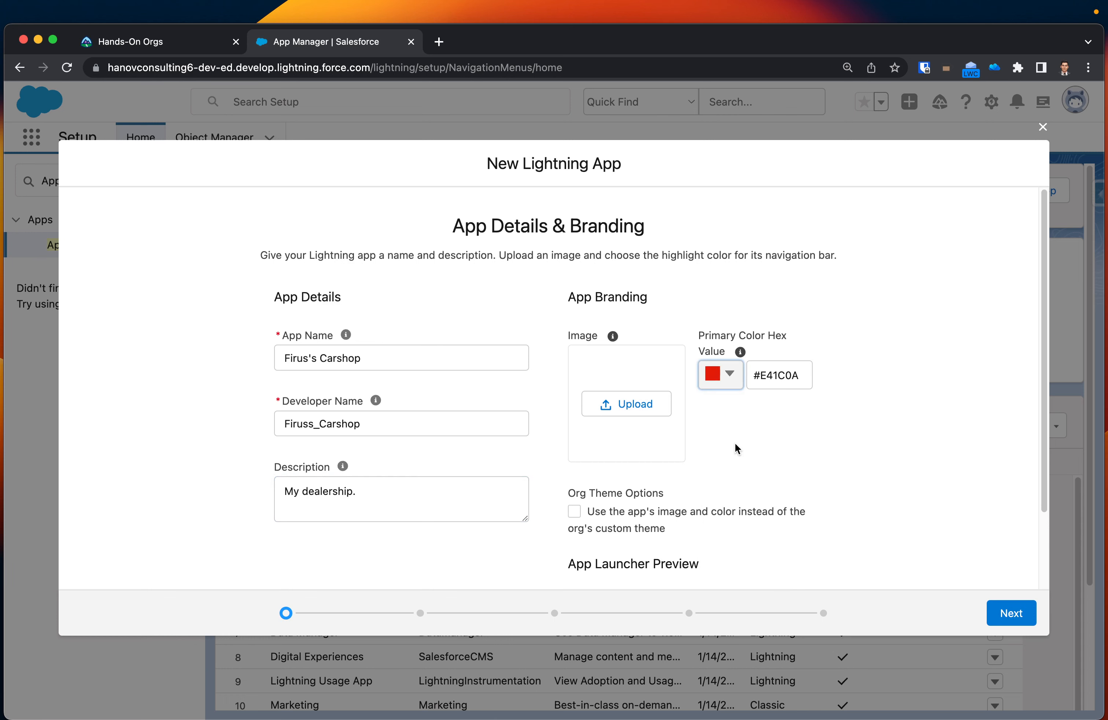
Upload the image of characters on a tandem bicycle as the app's branding, check the launcher preview and continue to the app options.
{"action": "left_click", "coordinate": [640, 402]}
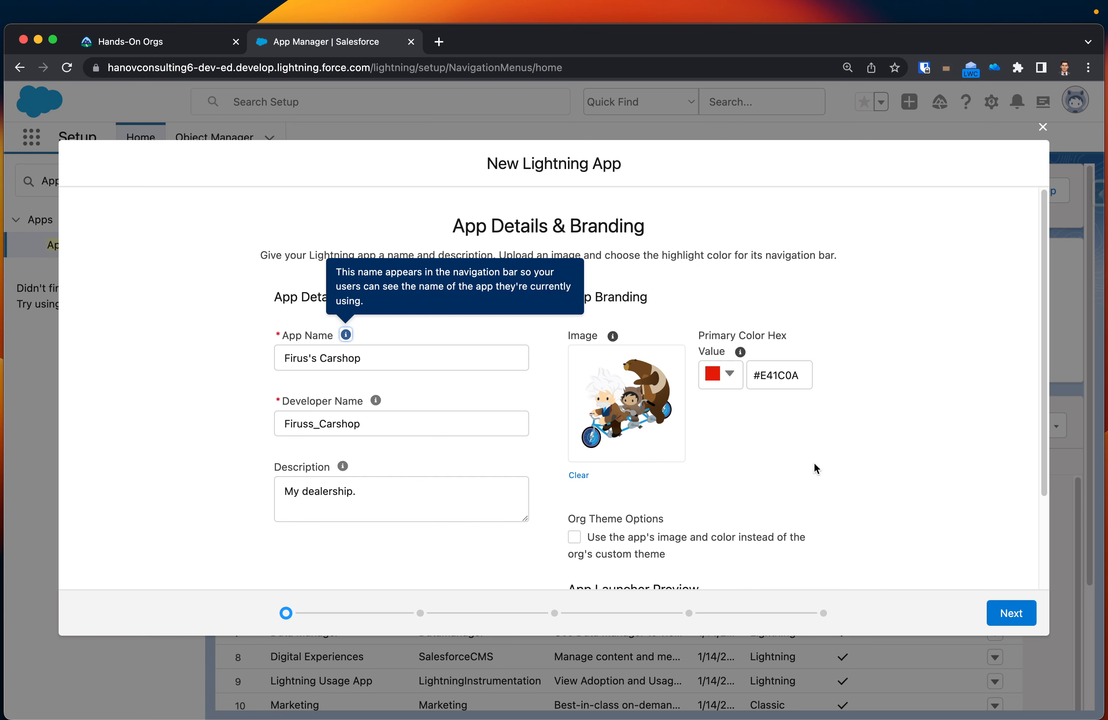
{"action": "scroll", "coordinate": [818, 434], "scroll_direction": "down", "scroll_amount": 2}
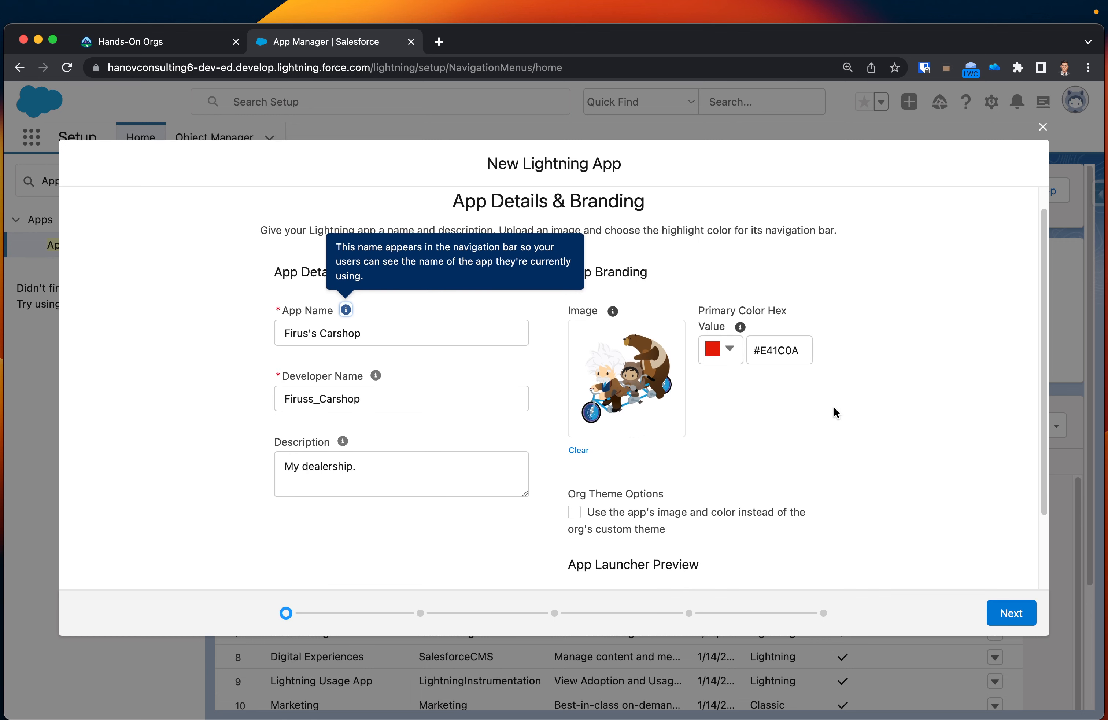
{"action": "scroll", "coordinate": [818, 416], "scroll_direction": "down", "scroll_amount": 2}
{"action": "scroll", "coordinate": [635, 503], "scroll_direction": "down", "scroll_amount": 3}
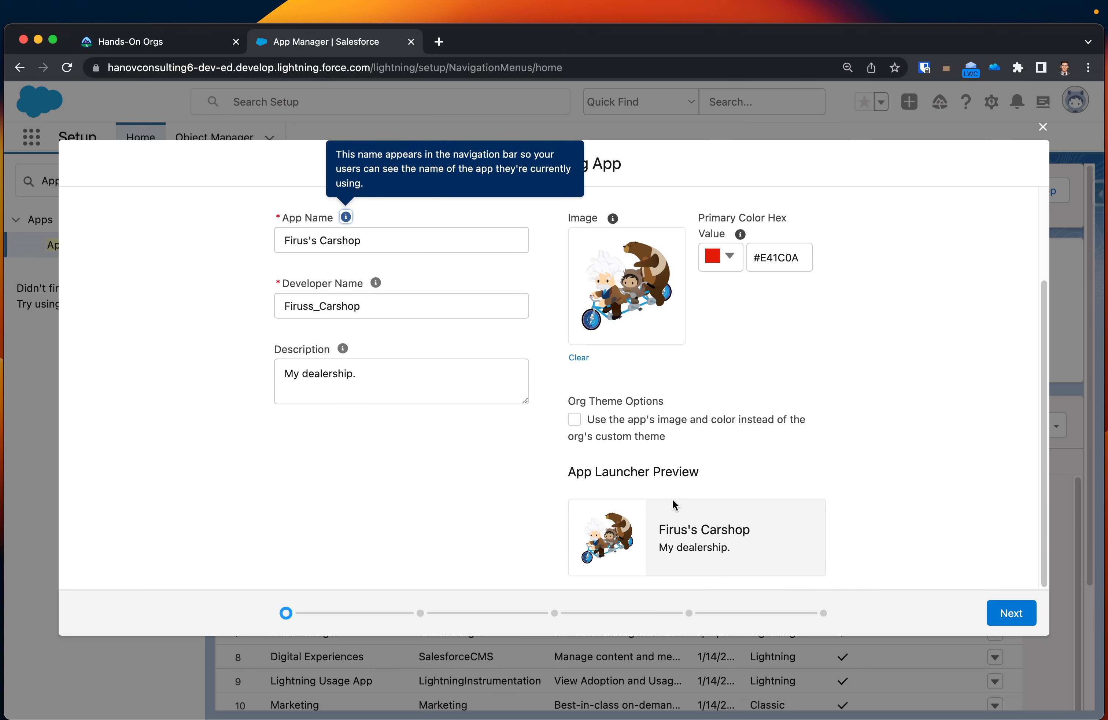
{"action": "scroll", "coordinate": [528, 455], "scroll_direction": "up", "scroll_amount": 5}
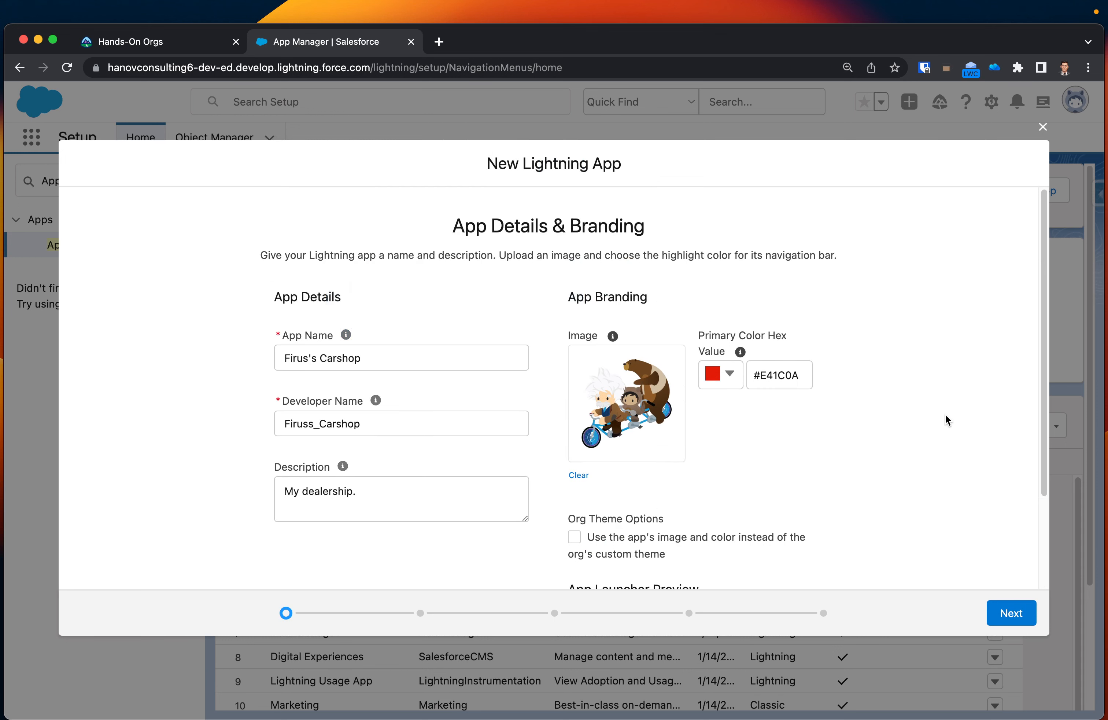
{"action": "left_click", "coordinate": [1012, 613]}
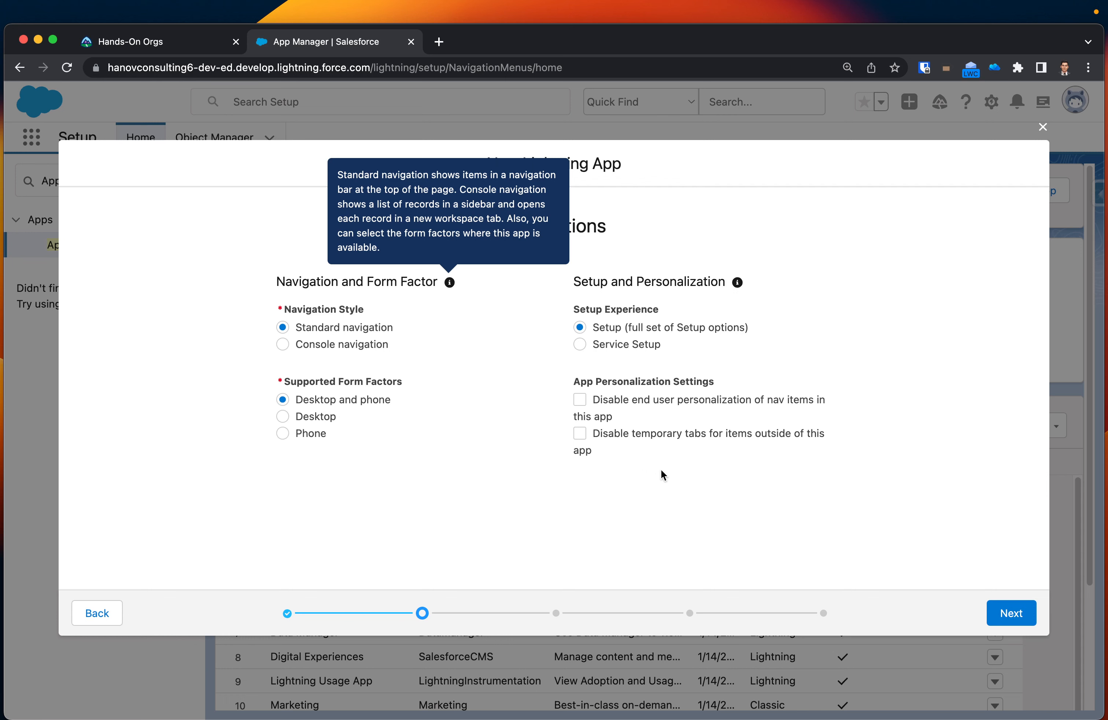
Accept the default app options, look through the available utility items and continue to the navigation items without adding any.
{"action": "left_click", "coordinate": [1012, 612]}
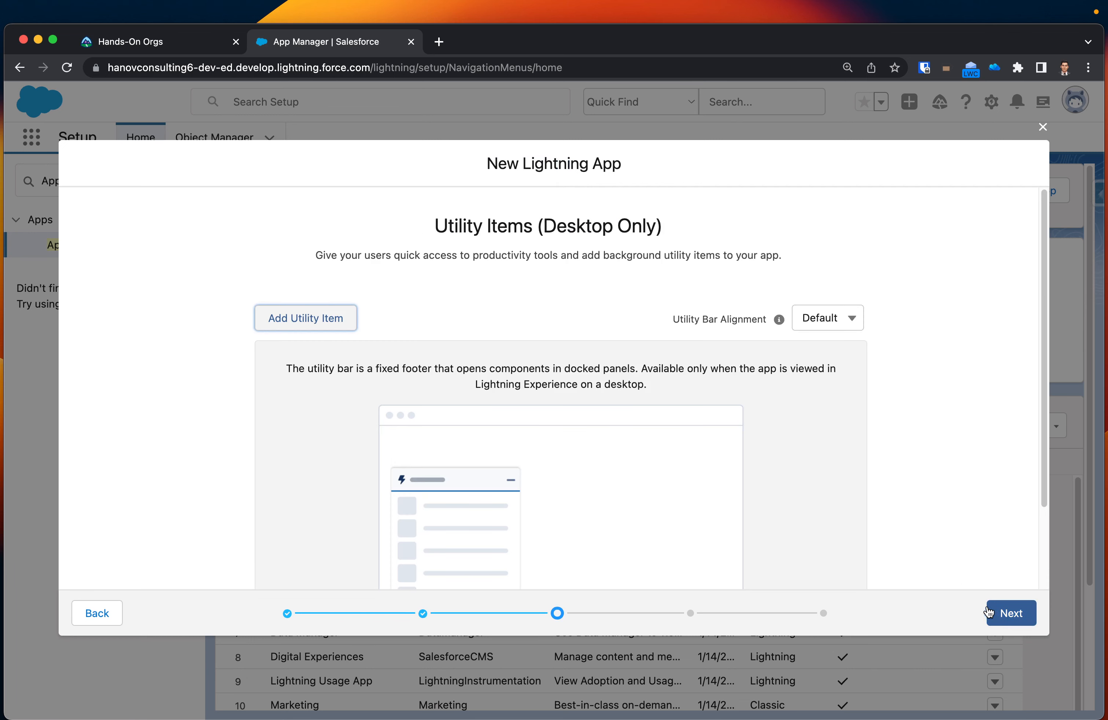
{"action": "scroll", "coordinate": [887, 460], "scroll_direction": "down", "scroll_amount": 1}
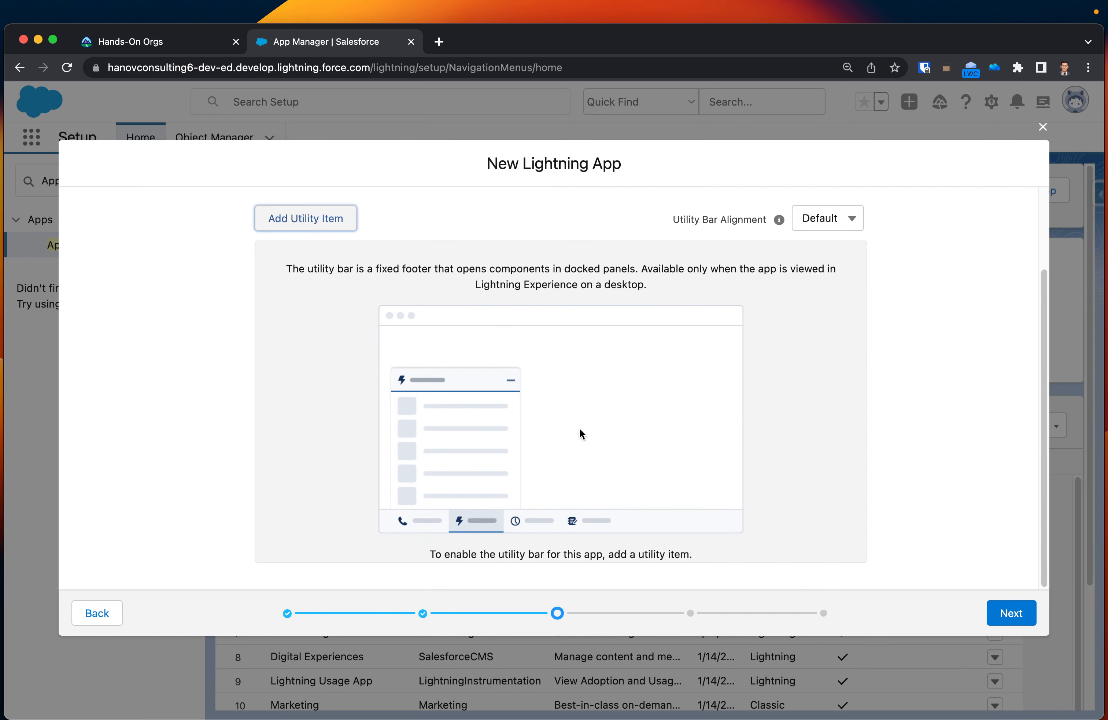
{"action": "left_click", "coordinate": [337, 229]}
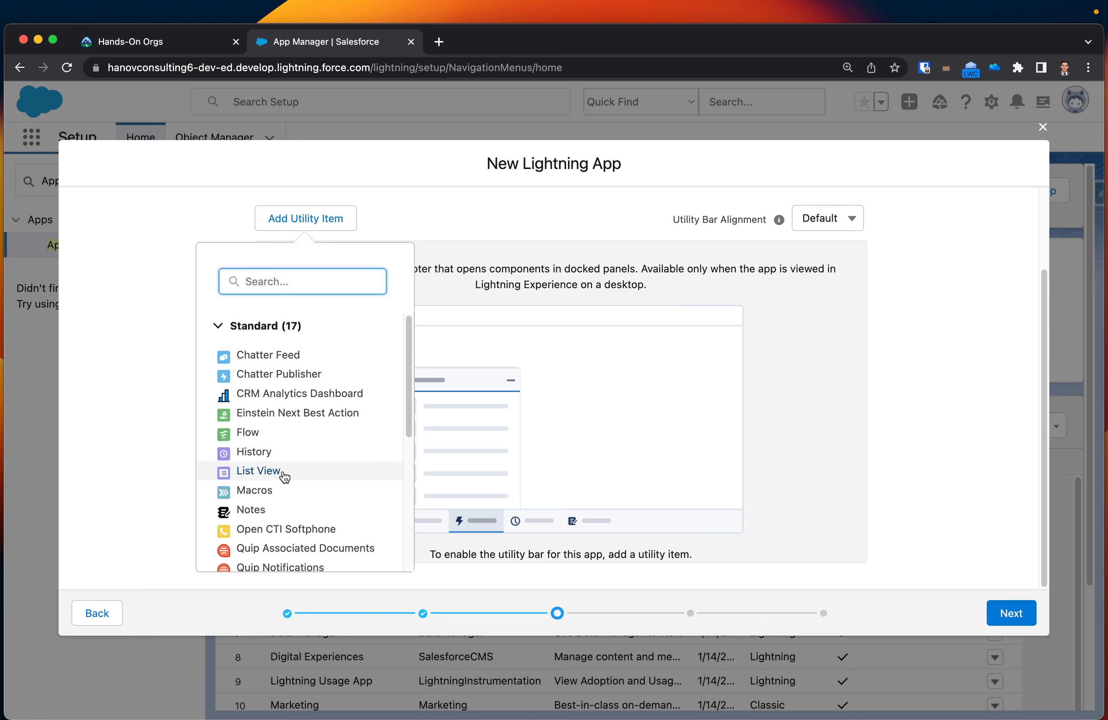
{"action": "scroll", "coordinate": [301, 474], "scroll_direction": "down", "scroll_amount": 1}
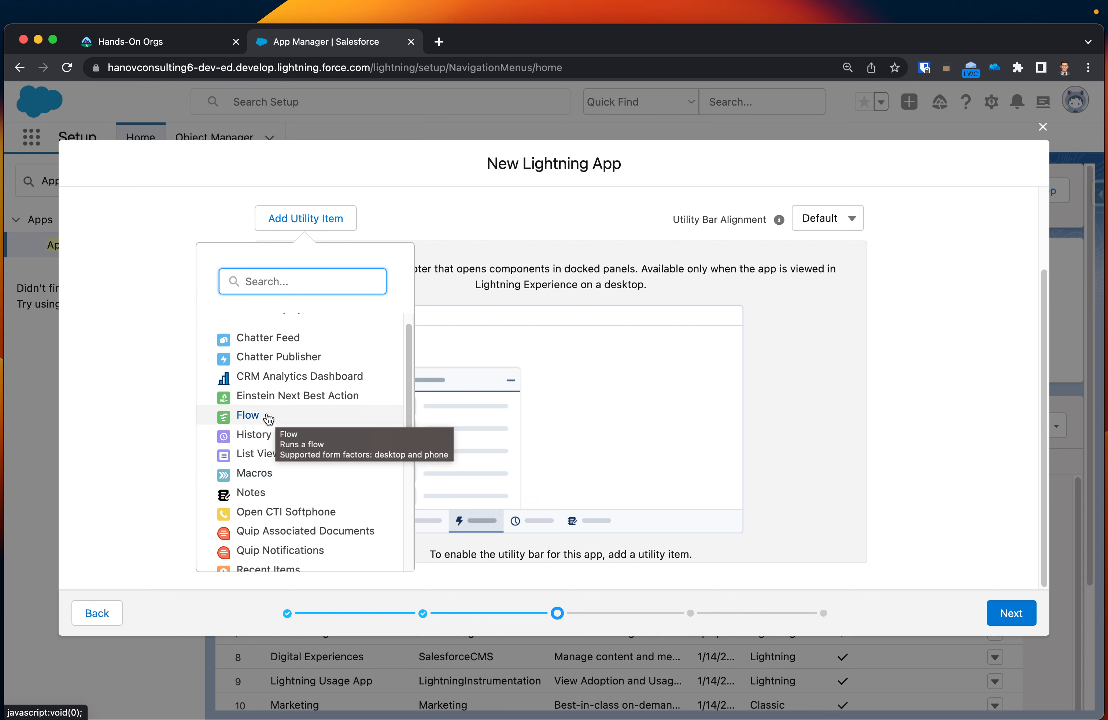
{"action": "left_click", "coordinate": [133, 417]}
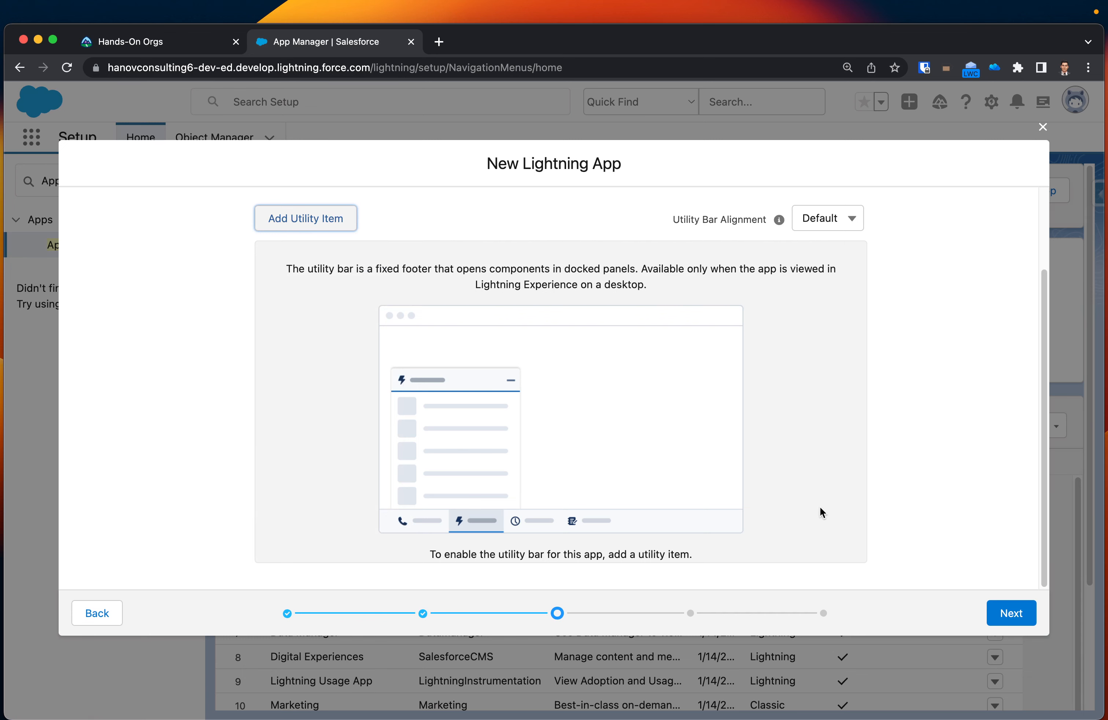
{"action": "left_click", "coordinate": [1013, 616]}
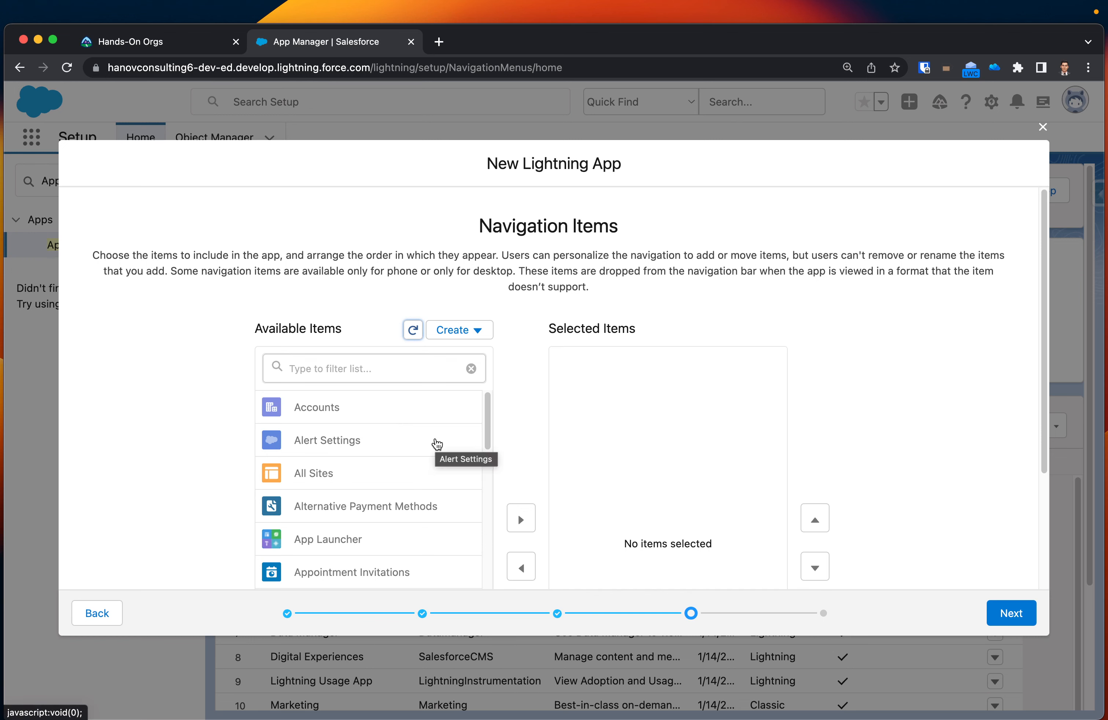
Filter the available navigation items by "De" and add Departments to the app's selected items.
{"action": "scroll", "coordinate": [351, 420], "scroll_direction": "down", "scroll_amount": 3}
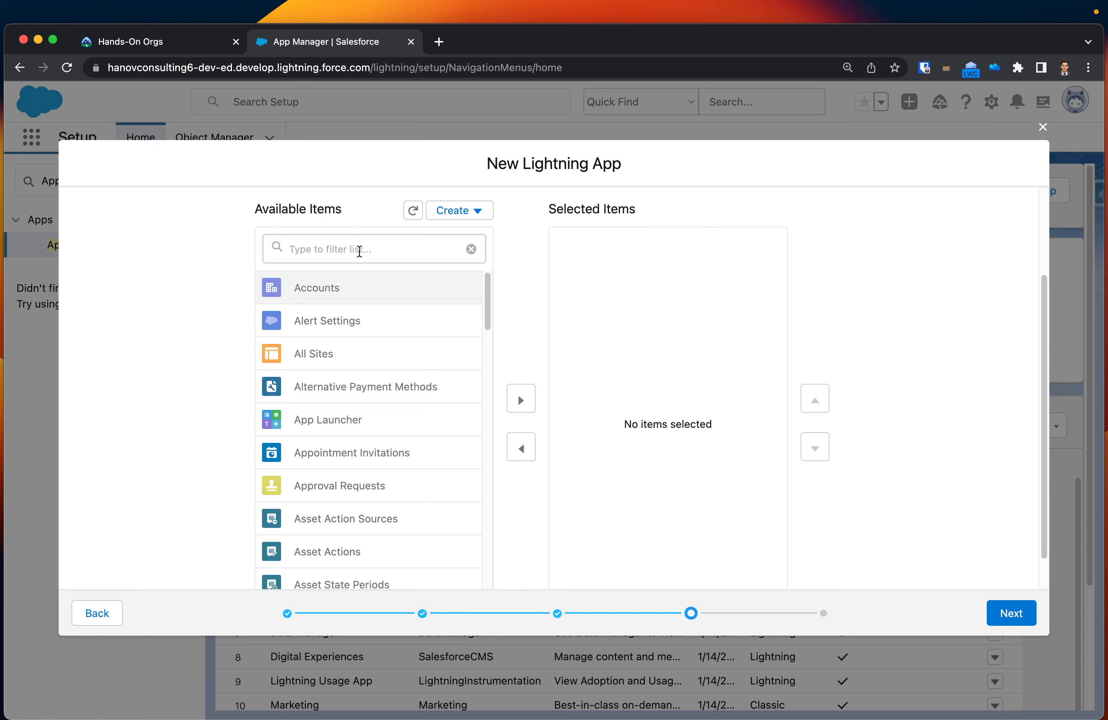
{"action": "left_click", "coordinate": [359, 250]}
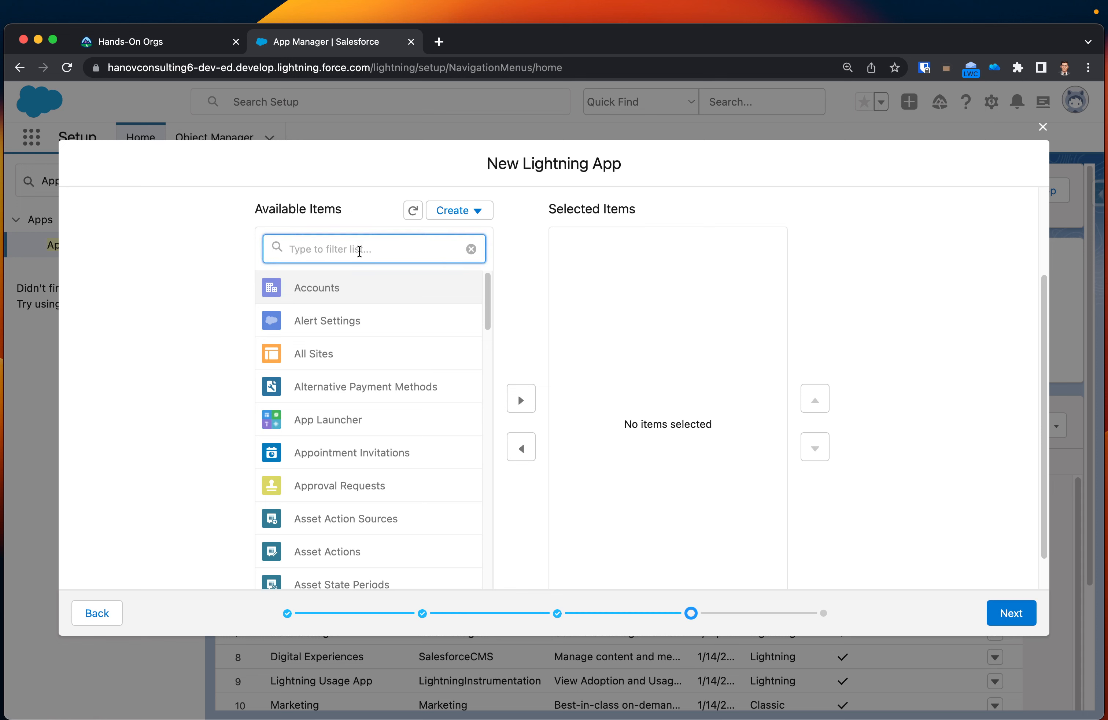
{"action": "type", "text": "De"}
{"action": "left_click", "coordinate": [351, 287]}
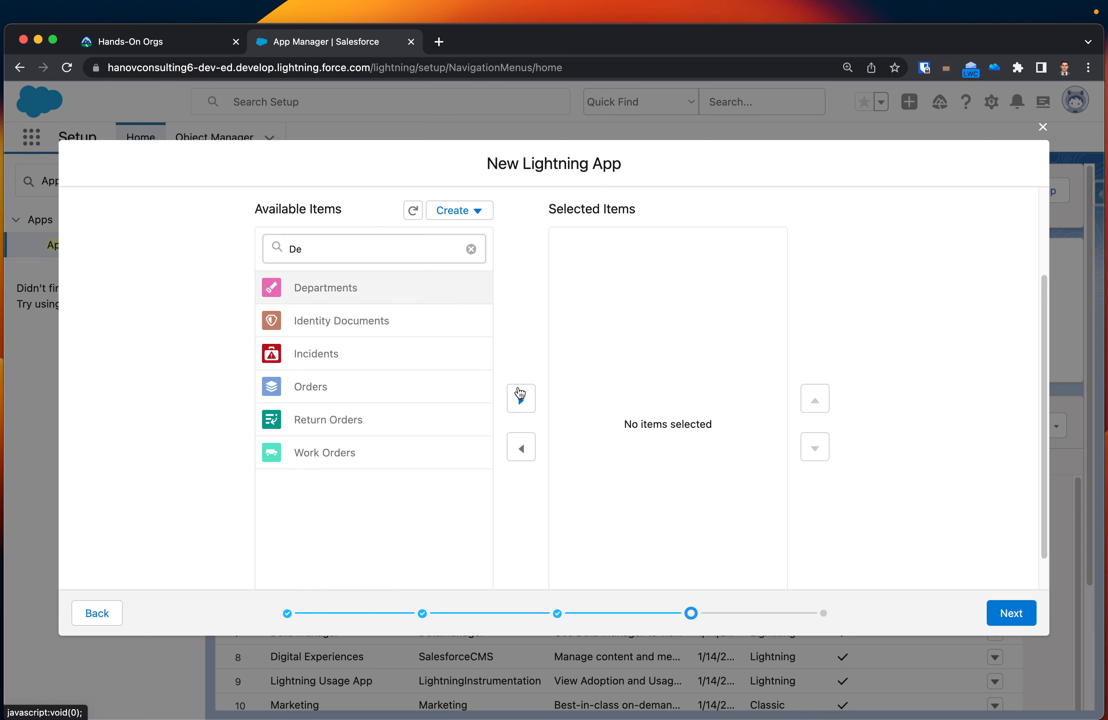
{"action": "left_click", "coordinate": [521, 400]}
Add Incidents to the app's selected navigation items, then filter the available items by "Cont" and add Contacts.
{"action": "left_click", "coordinate": [315, 316]}
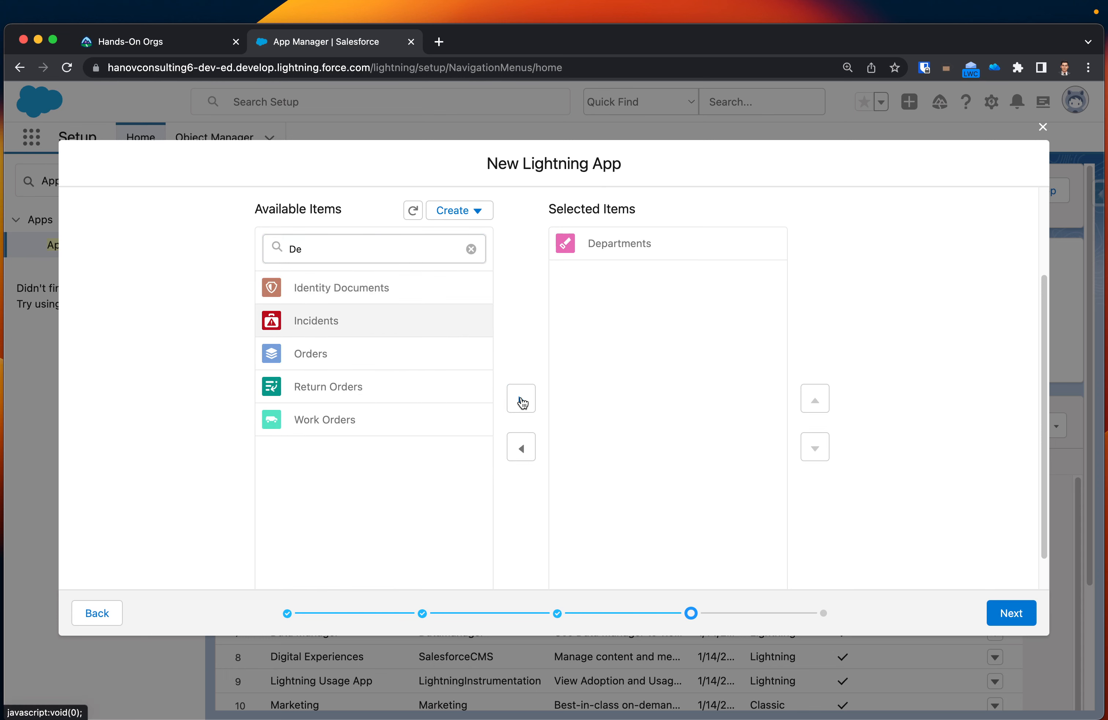
{"action": "left_click", "coordinate": [520, 400]}
{"action": "left_click", "coordinate": [346, 255]}
{"action": "double_click", "coordinate": [346, 255]}
{"action": "type", "text": "Cont"}
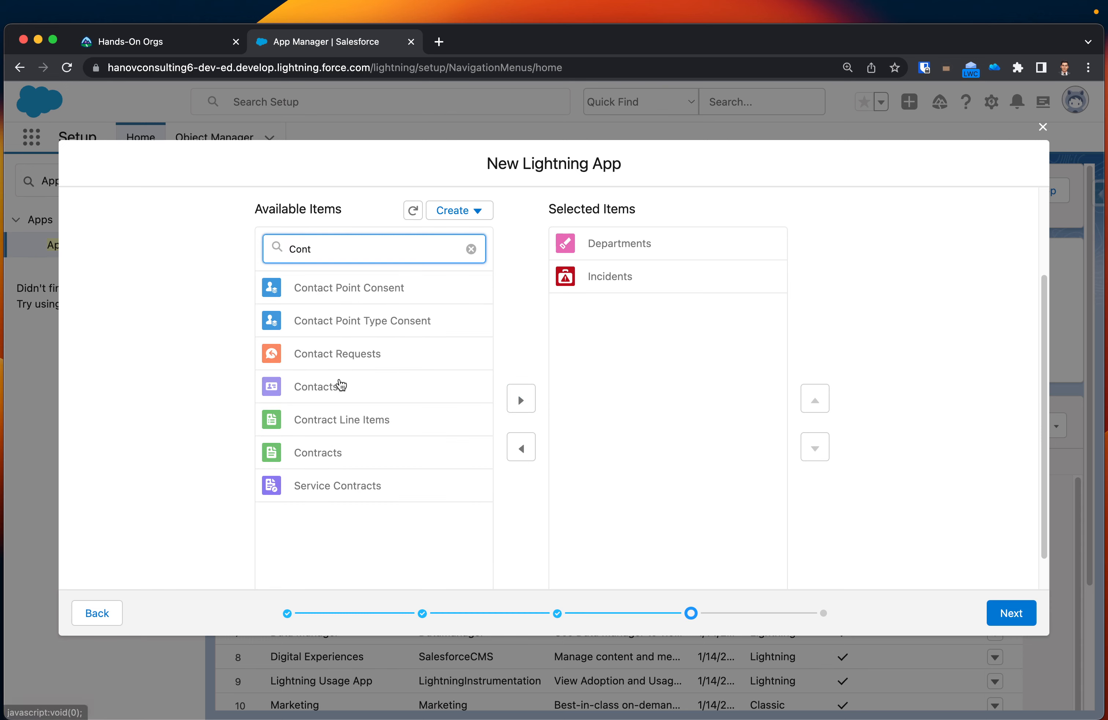
{"action": "left_click", "coordinate": [338, 387]}
{"action": "left_click", "coordinate": [521, 401]}
Filter the available navigation items by "Opp", add Opportunities and continue to the user profiles.
{"action": "left_click", "coordinate": [358, 255]}
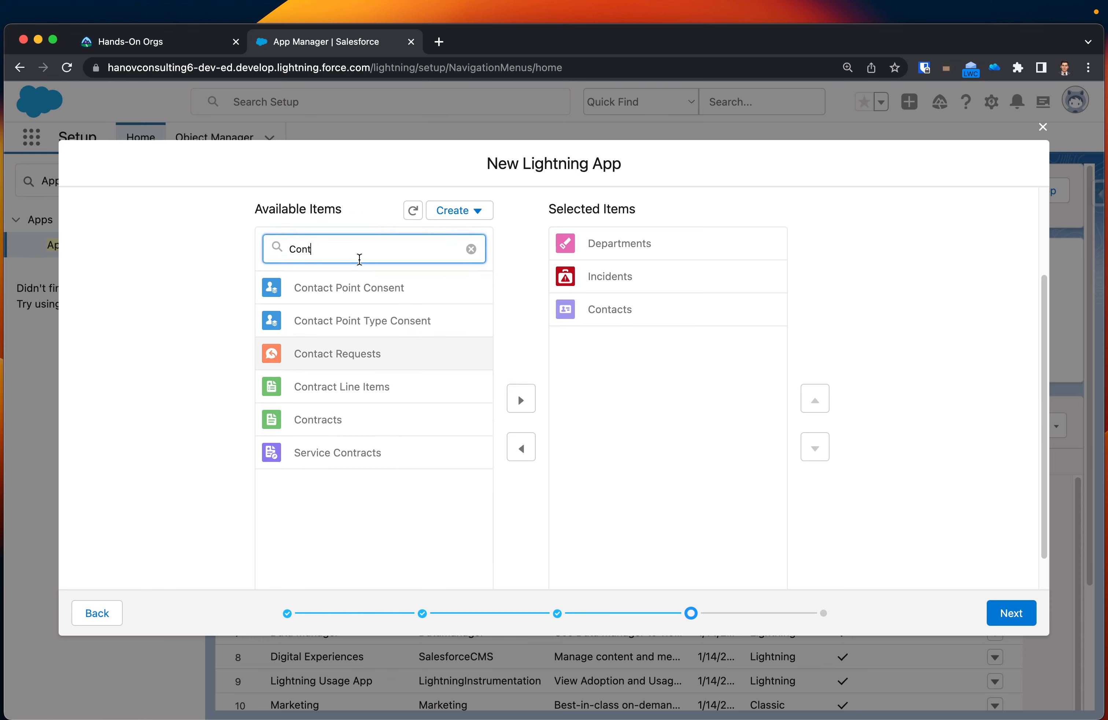
{"action": "double_click", "coordinate": [358, 254]}
{"action": "type", "text": "Opp"}
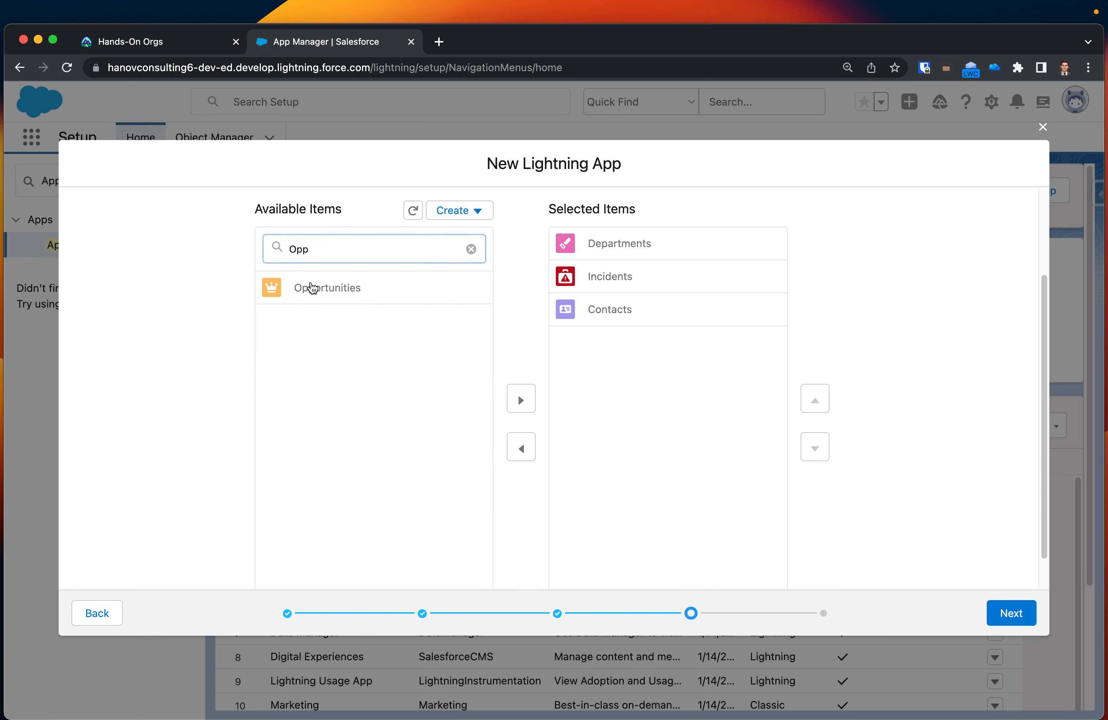
{"action": "left_click", "coordinate": [309, 288]}
{"action": "left_click", "coordinate": [519, 398]}
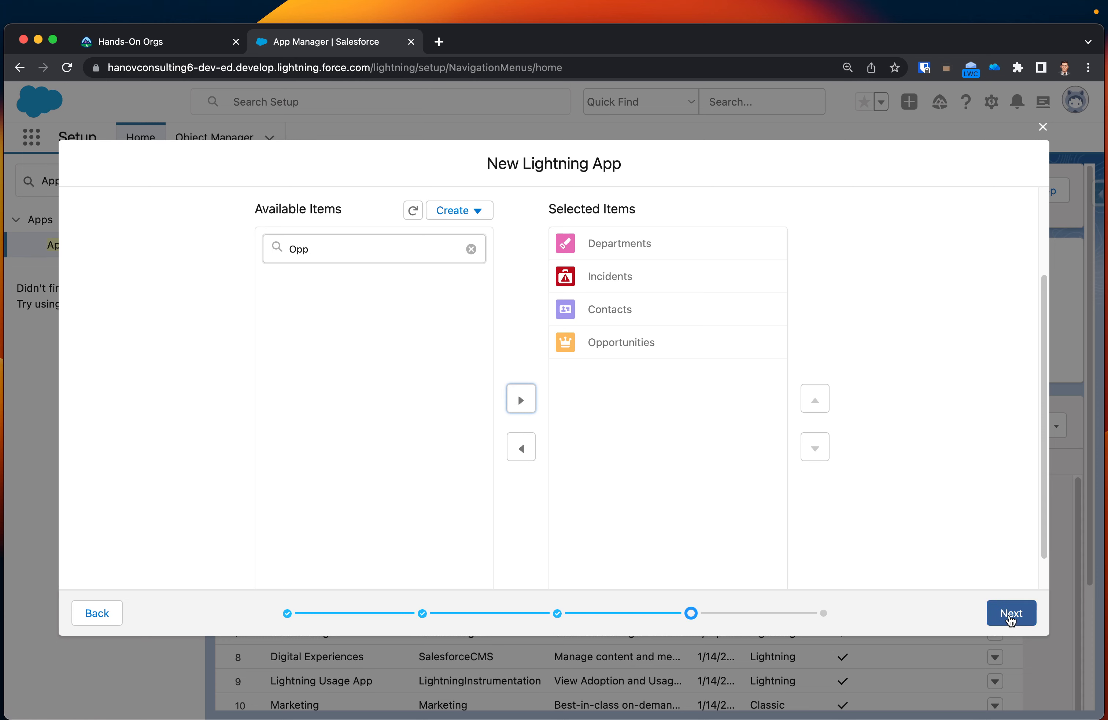
{"action": "left_click", "coordinate": [1009, 615]}
Give the System Administrator profile access to the new app.
{"action": "scroll", "coordinate": [906, 428], "scroll_direction": "down", "scroll_amount": 2}
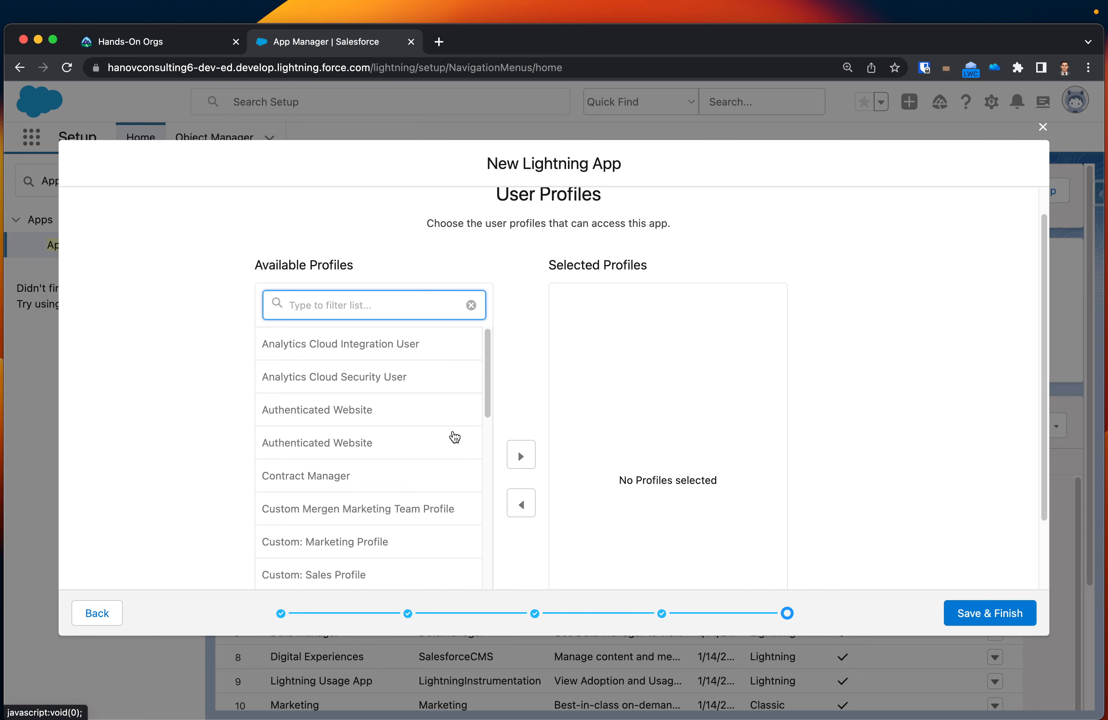
{"action": "scroll", "coordinate": [454, 436], "scroll_direction": "down", "scroll_amount": 10}
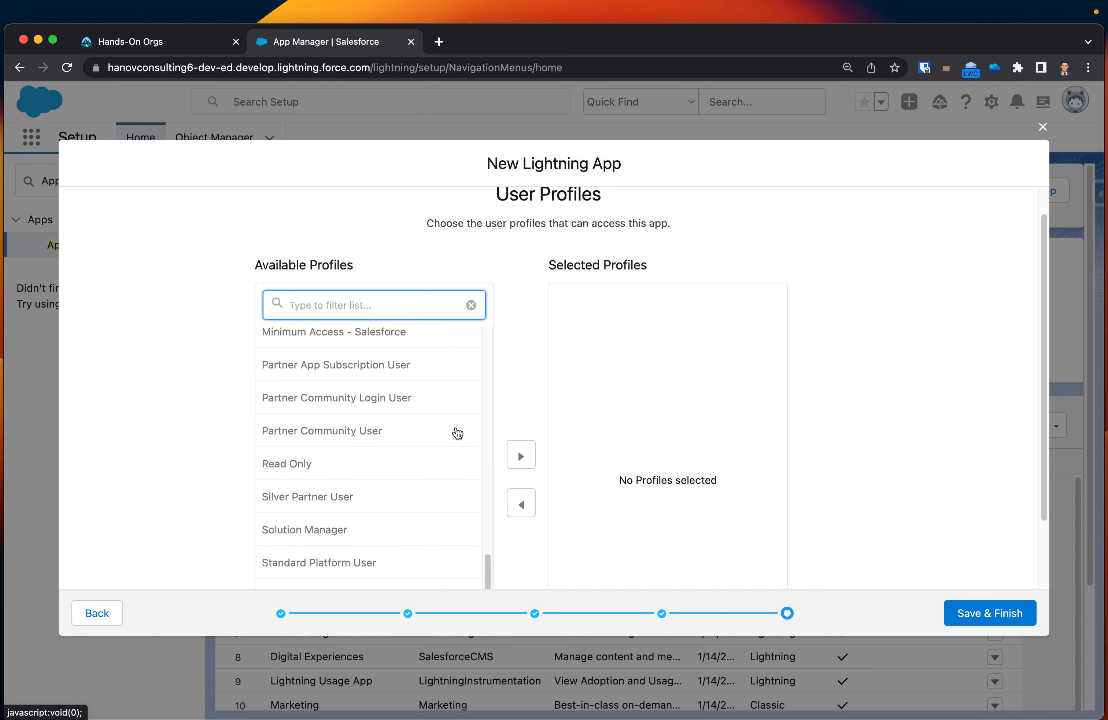
{"action": "scroll", "coordinate": [435, 483], "scroll_direction": "down", "scroll_amount": 3}
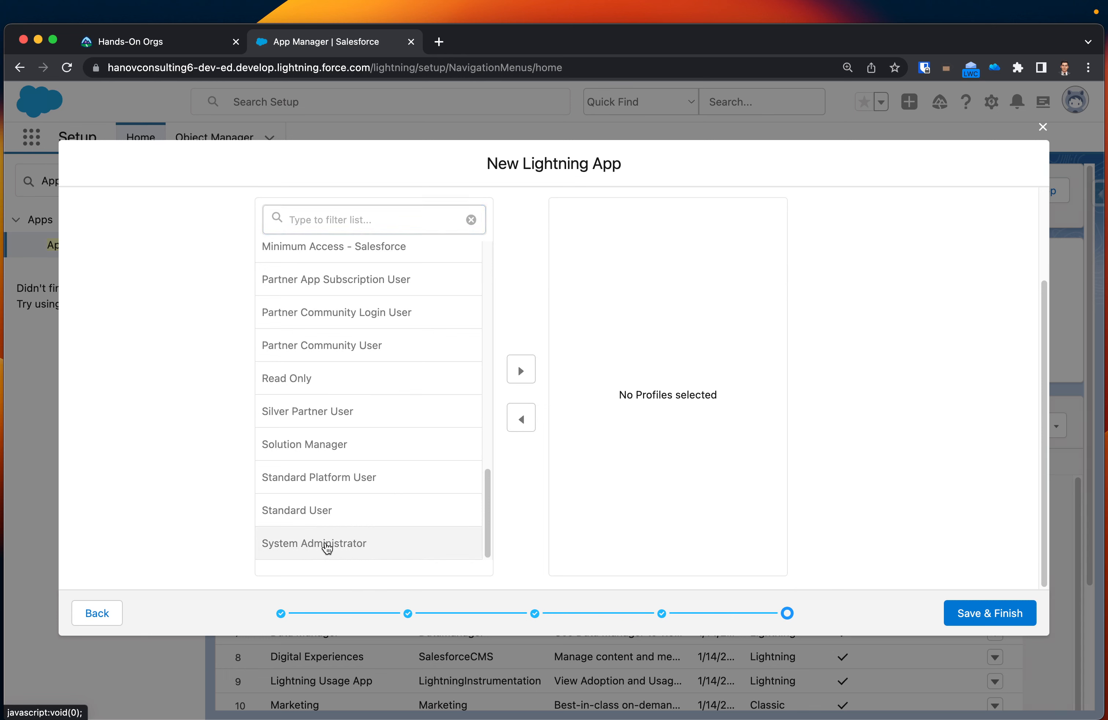
{"action": "left_click", "coordinate": [521, 370]}
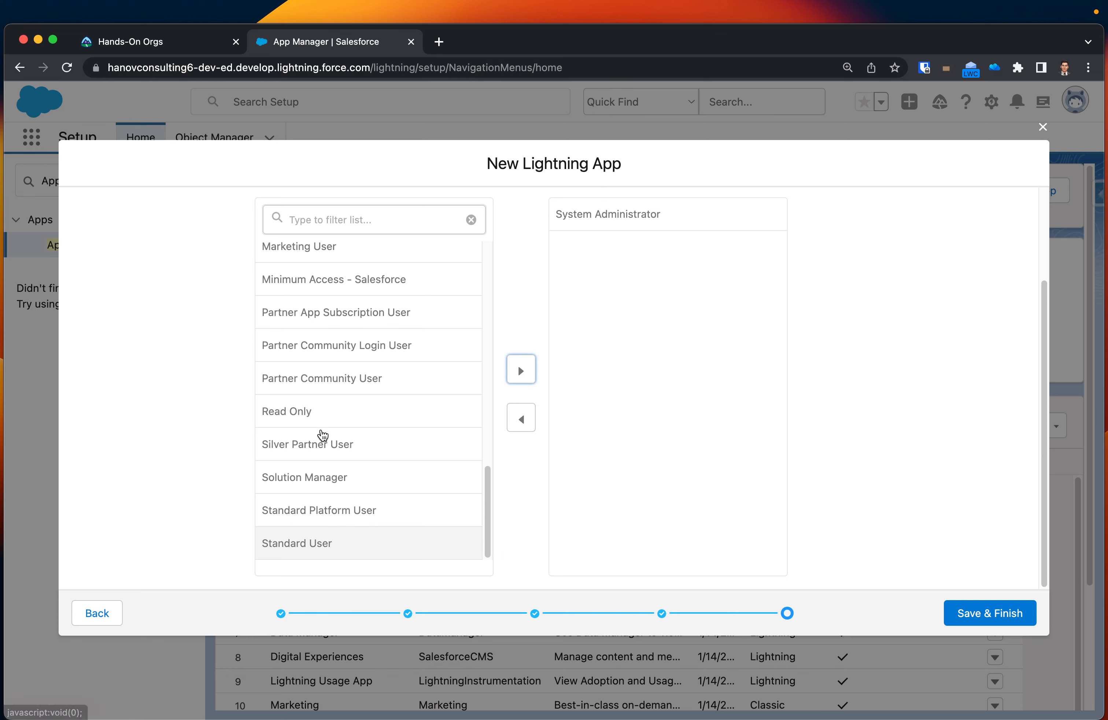
Add the Identity User and Marketing User profiles to the selected profiles, then save and finish the app.
{"action": "scroll", "coordinate": [353, 491], "scroll_direction": "up", "scroll_amount": 1}
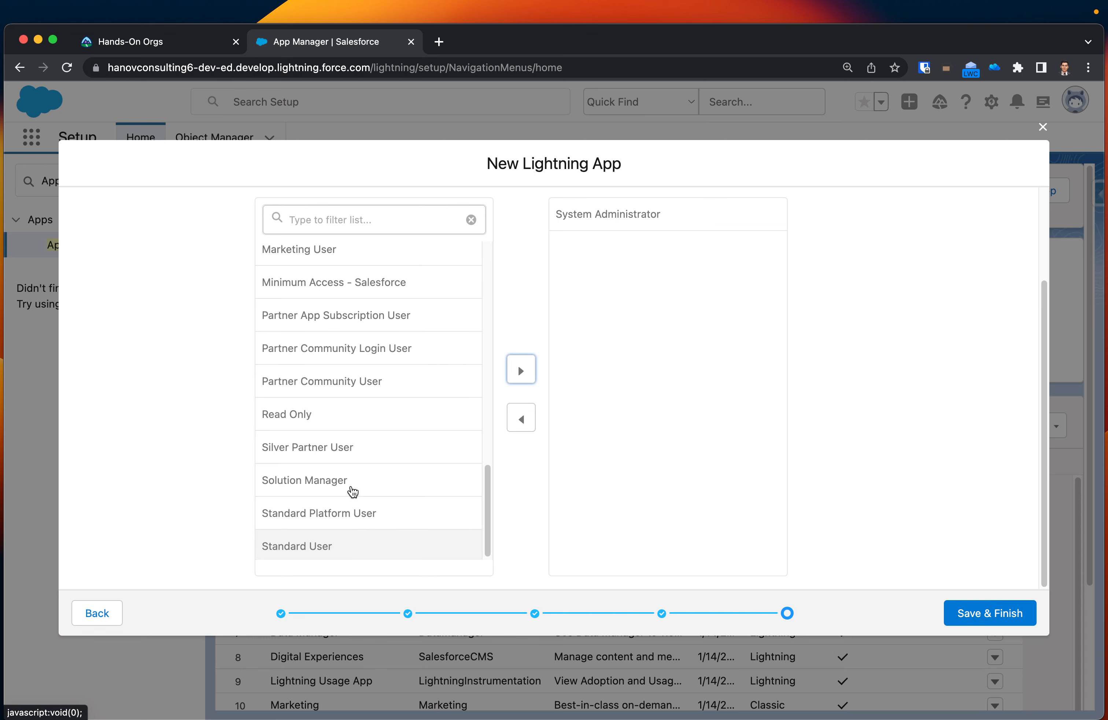
{"action": "scroll", "coordinate": [353, 491], "scroll_direction": "up", "scroll_amount": 3}
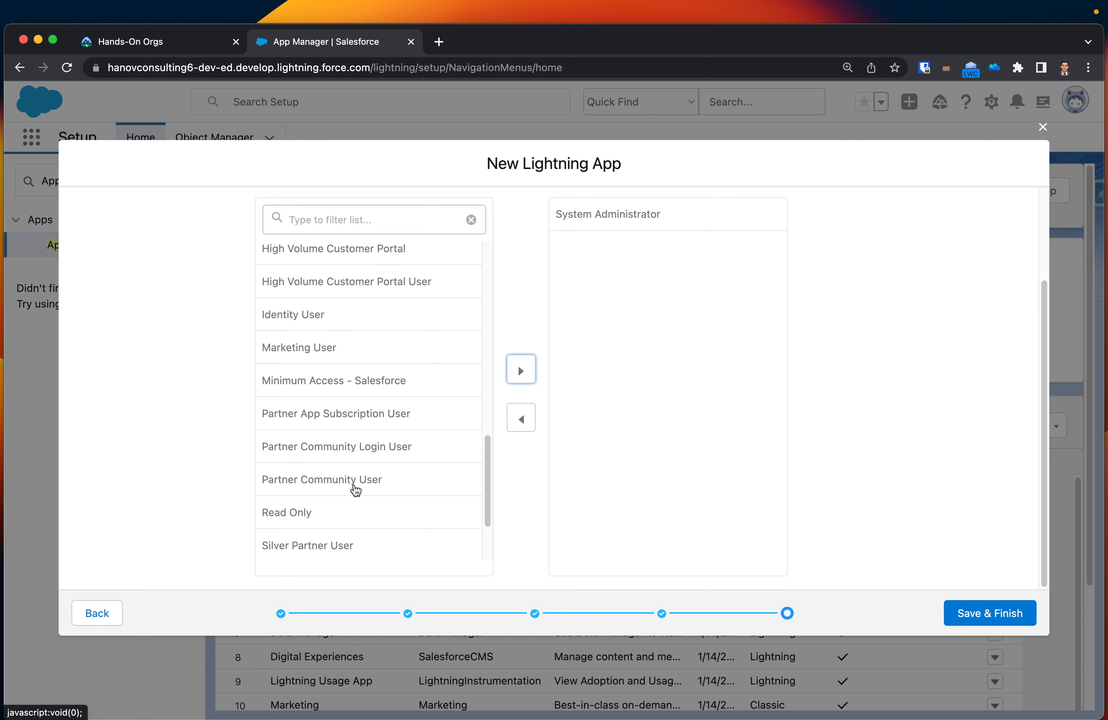
{"action": "scroll", "coordinate": [354, 487], "scroll_direction": "up", "scroll_amount": 3}
{"action": "left_click", "coordinate": [344, 432]}
{"action": "left_click", "coordinate": [521, 371]}
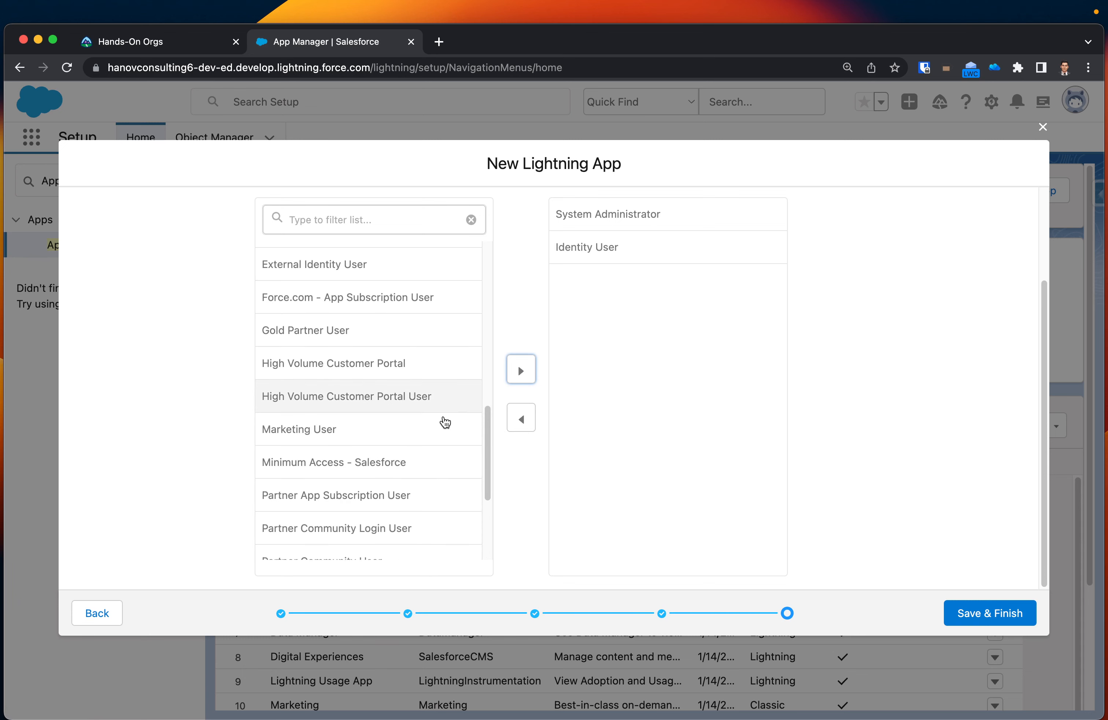
{"action": "left_click", "coordinate": [335, 429]}
{"action": "left_click", "coordinate": [522, 371]}
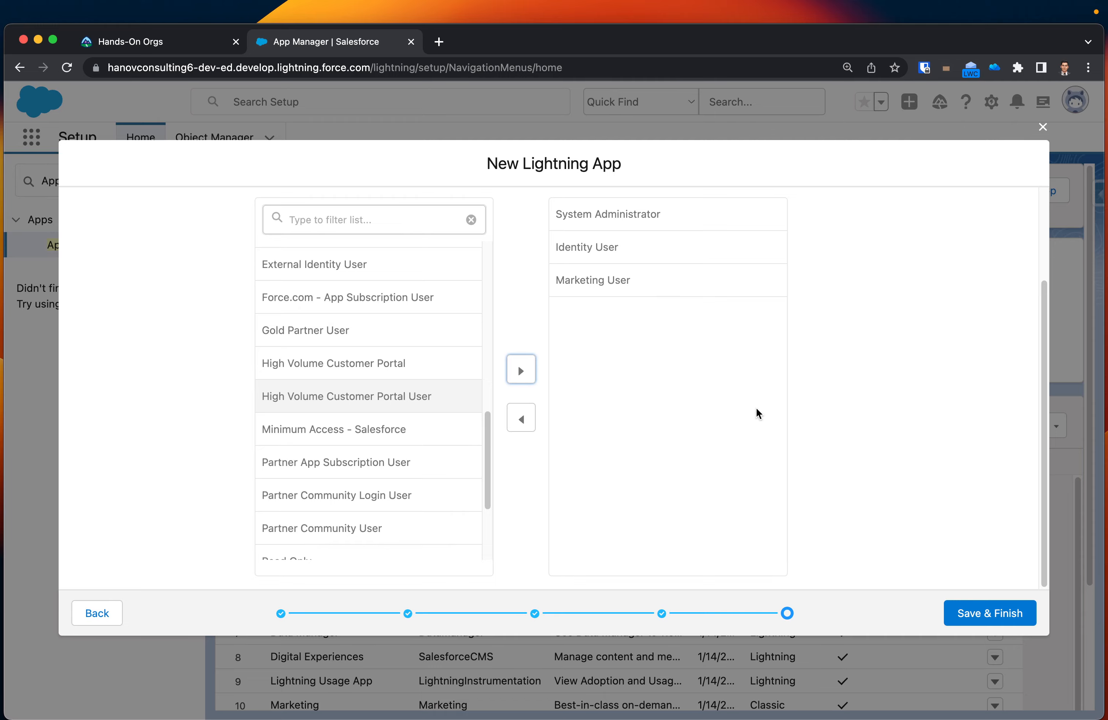
{"action": "left_click", "coordinate": [997, 615]}
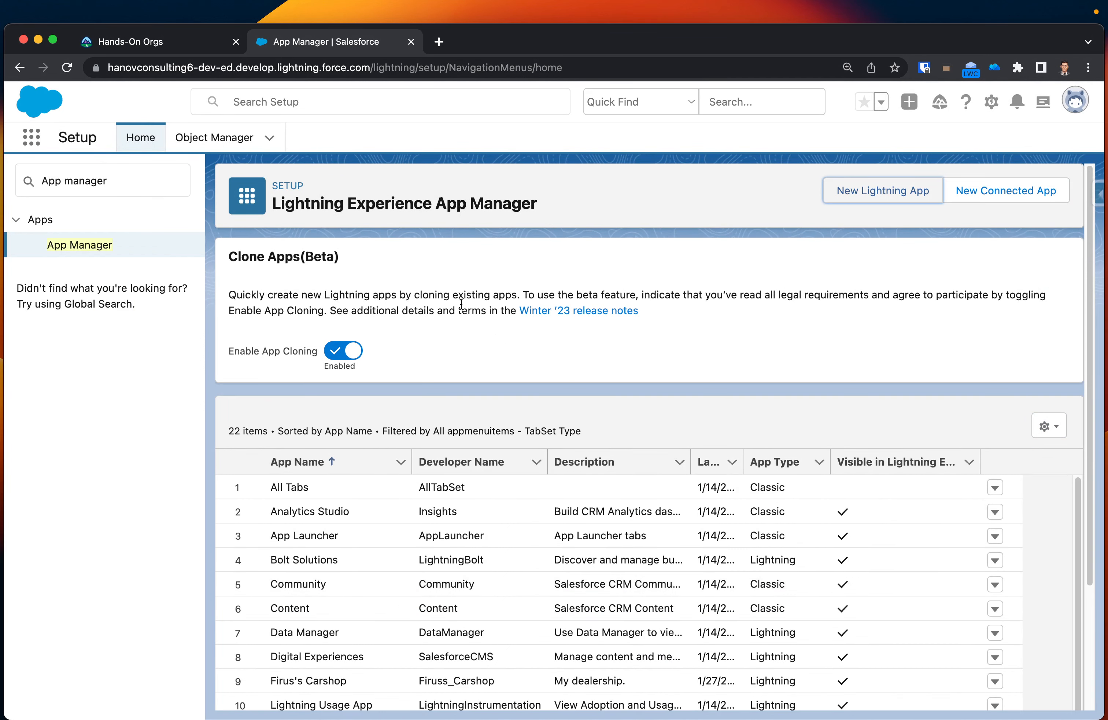
Reload the page, move Firus's Carshop to the first place among all apps in the App Launcher and close it.
{"action": "left_click", "coordinate": [67, 67]}
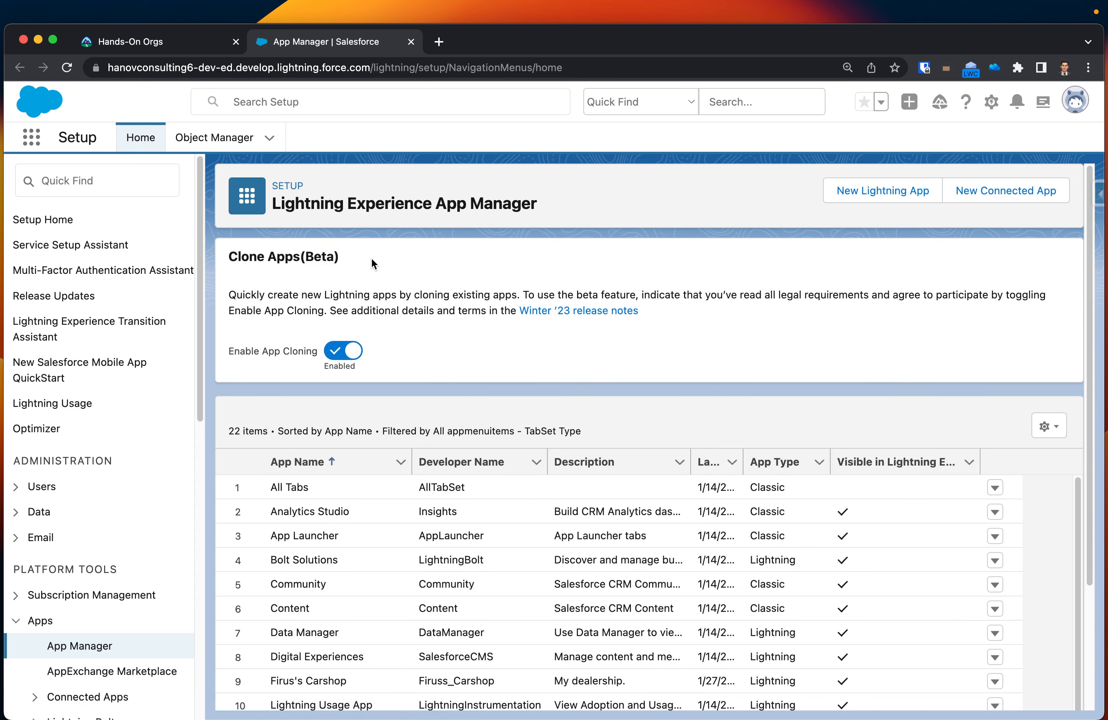
{"action": "left_click", "coordinate": [31, 137]}
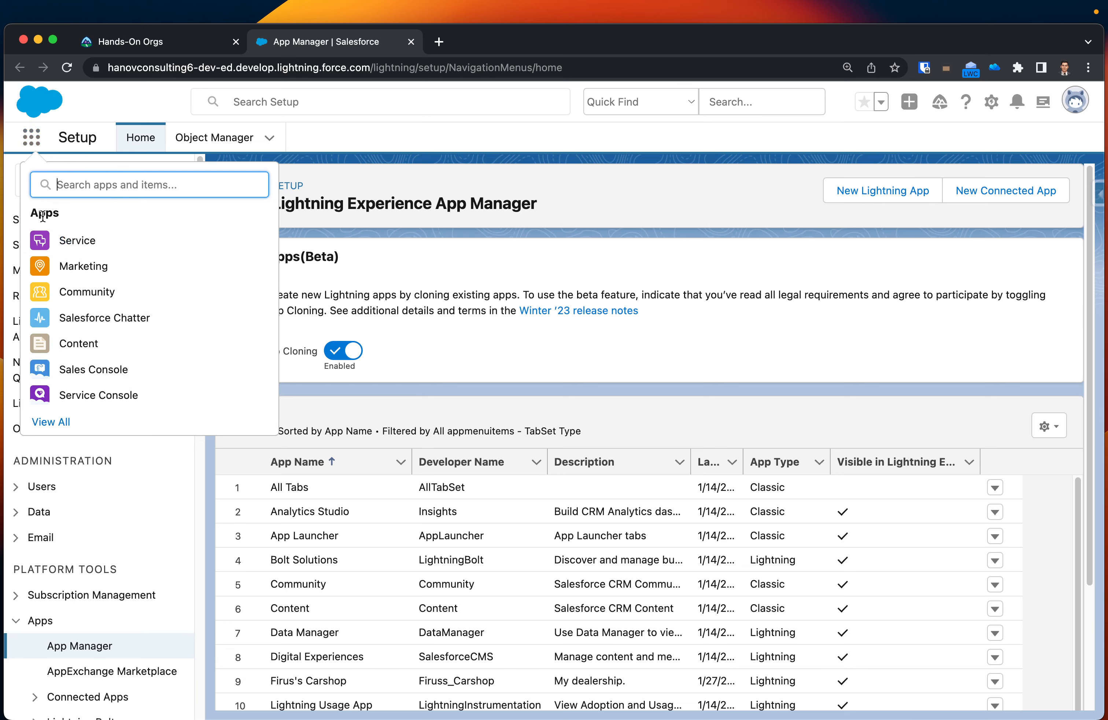
{"action": "left_click", "coordinate": [52, 421]}
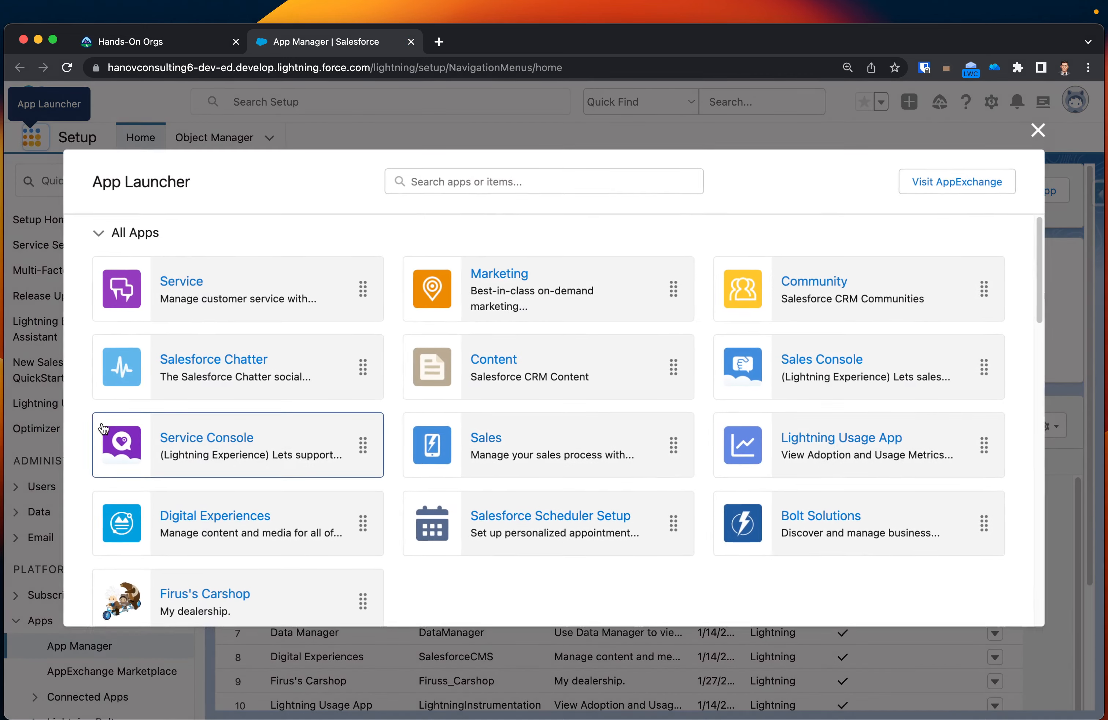
{"action": "scroll", "coordinate": [420, 467], "scroll_direction": "down", "scroll_amount": 3}
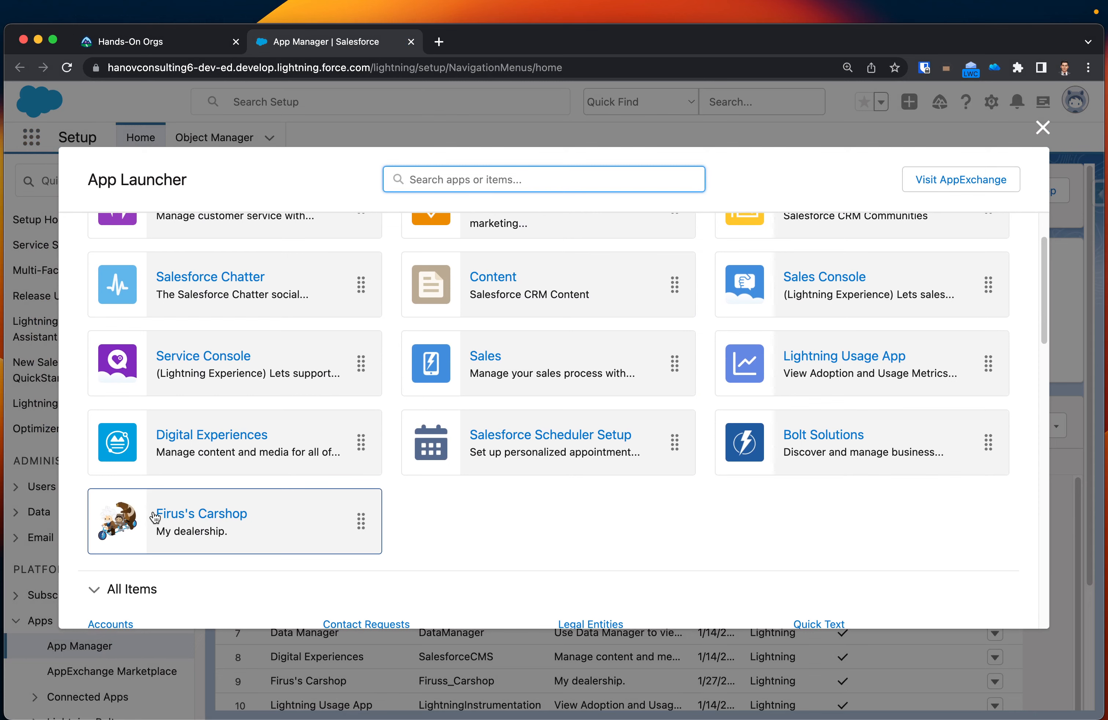
{"action": "scroll", "coordinate": [200, 532], "scroll_direction": "up", "scroll_amount": 2}
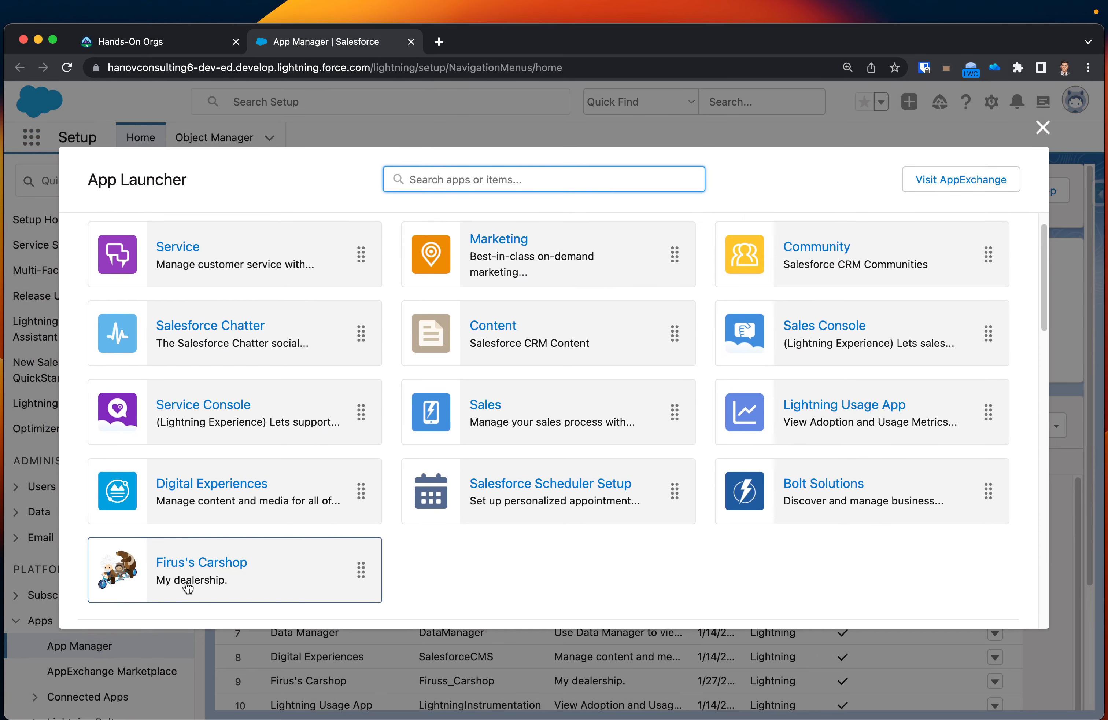
{"action": "left_click_drag", "start_coordinate": [360, 570], "coordinate": [322, 262]}
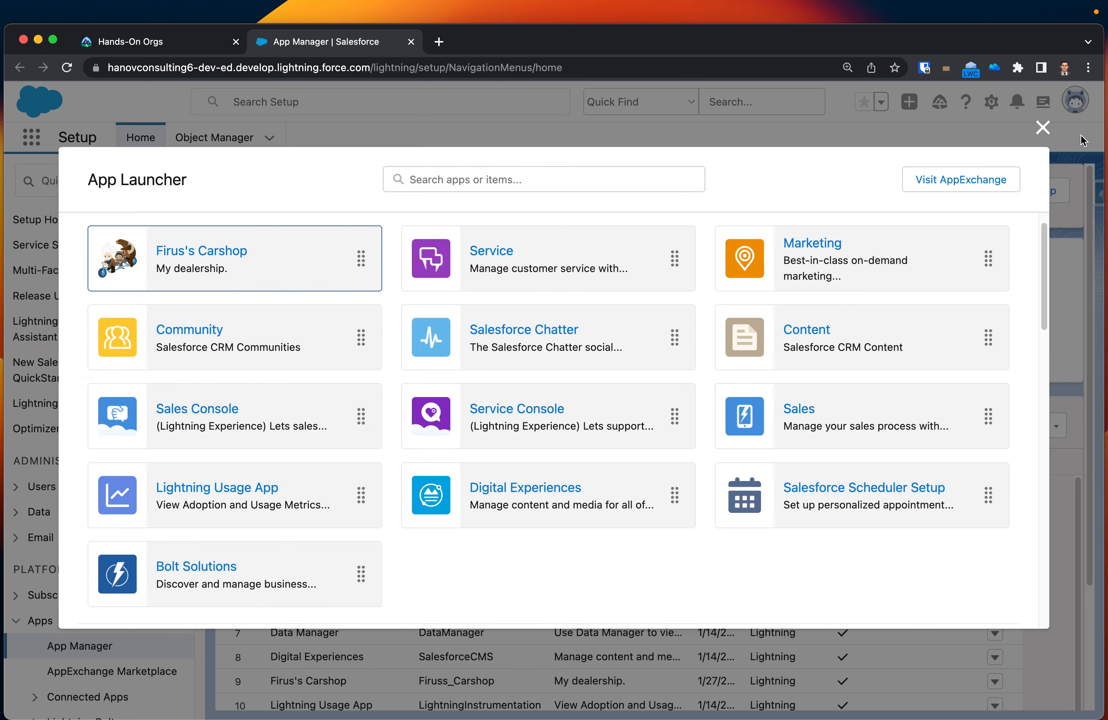
{"action": "left_click", "coordinate": [1043, 130]}
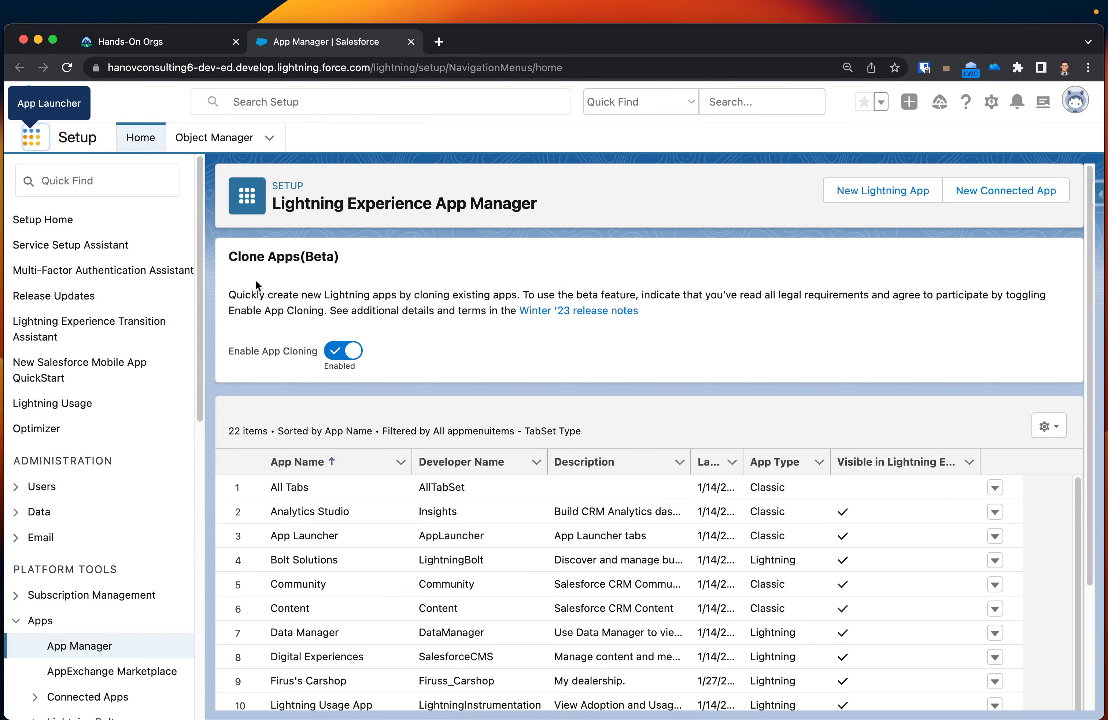
Open the Firus's Carshop app from the App Launcher.
{"action": "left_click", "coordinate": [34, 141]}
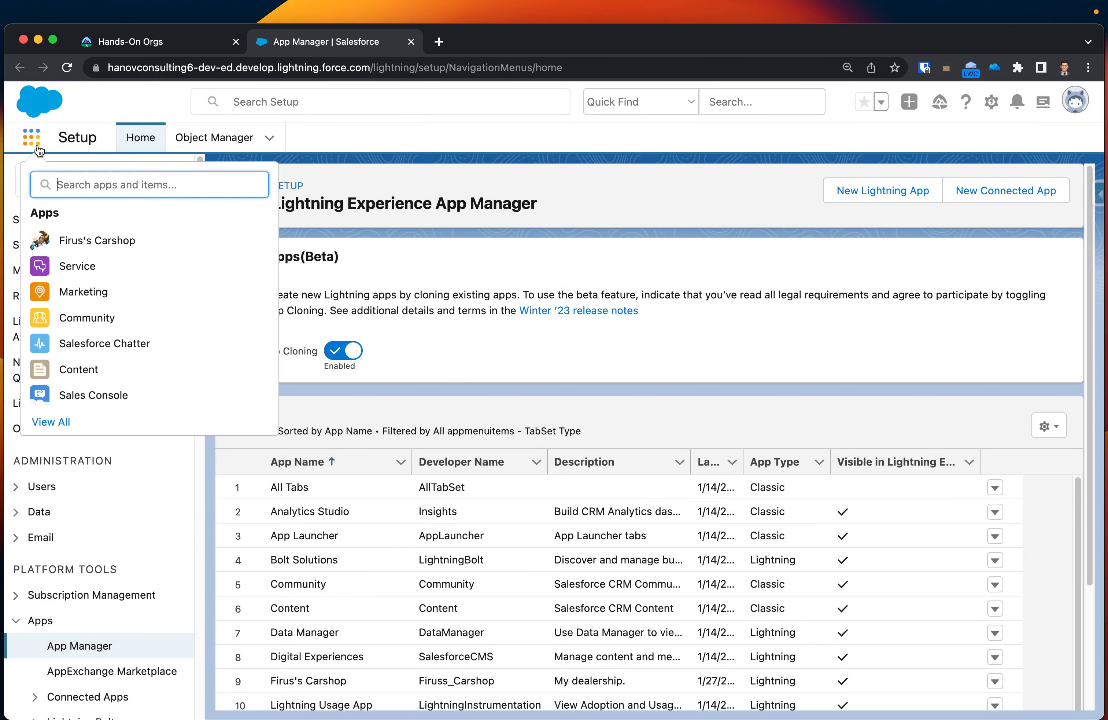
{"action": "left_click", "coordinate": [85, 244]}
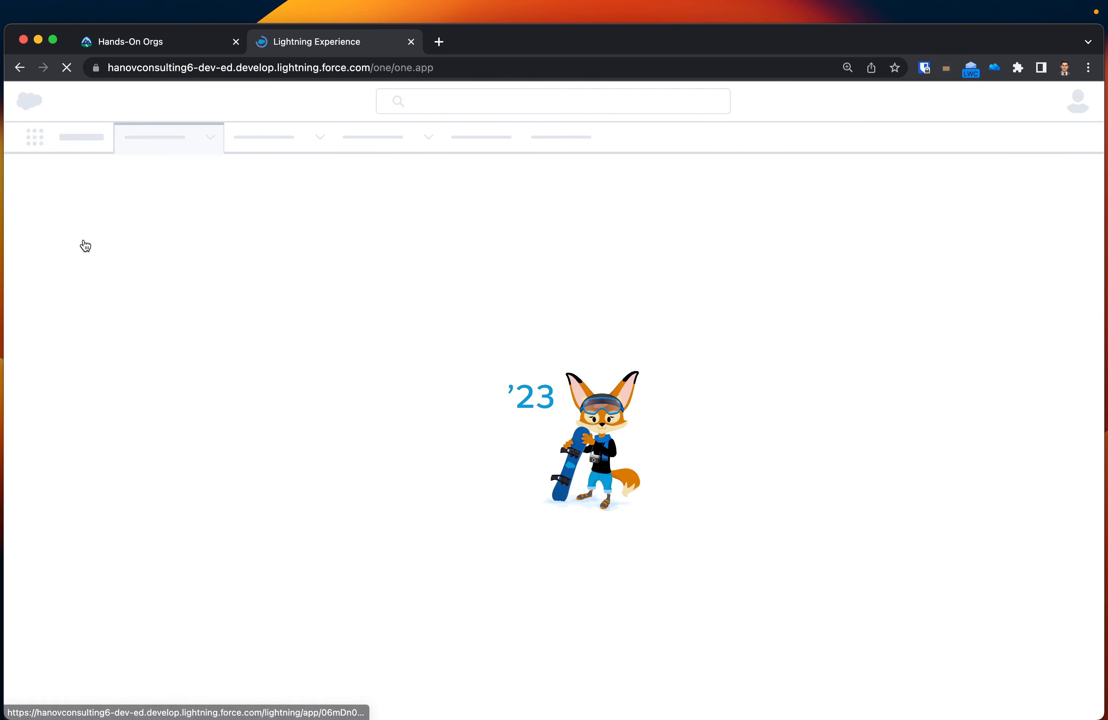